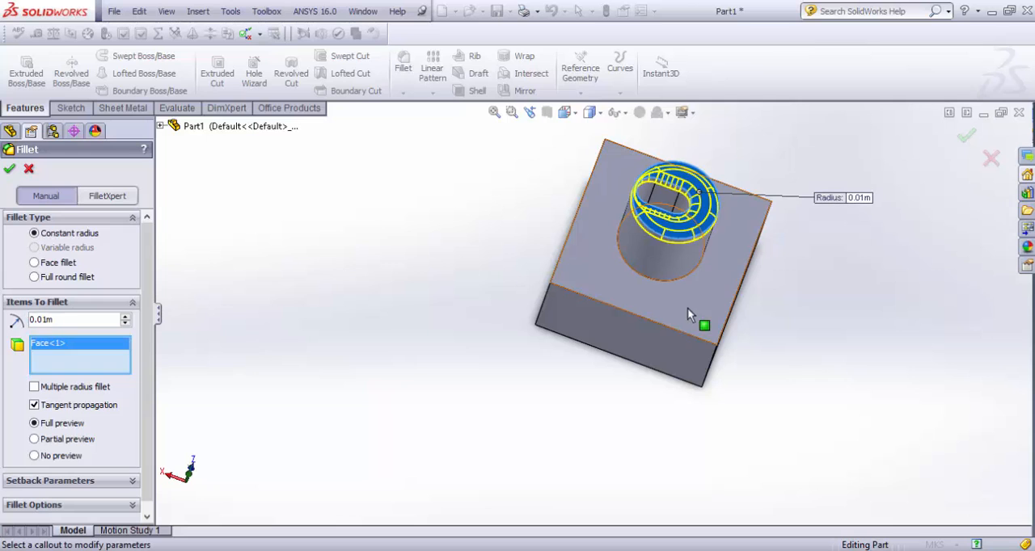
Step: Add one top edge of the block to the cylinder-face fillet, set the radius to 0.007 m and apply it
click(676, 338)
mouse_move(676, 339)
middle_down()
mouse_move(707, 350)
mouse_move(696, 339)
middle_up()
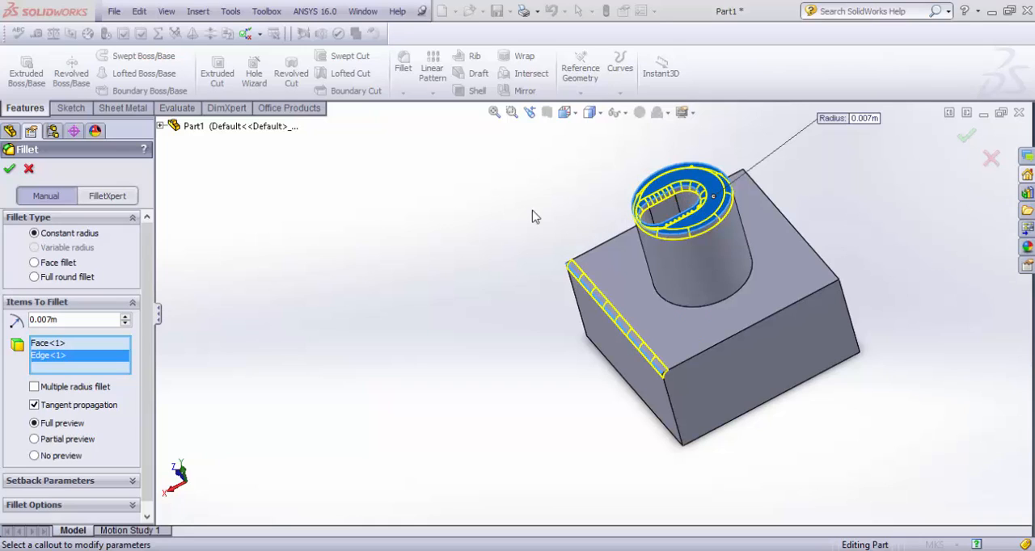
click(10, 171)
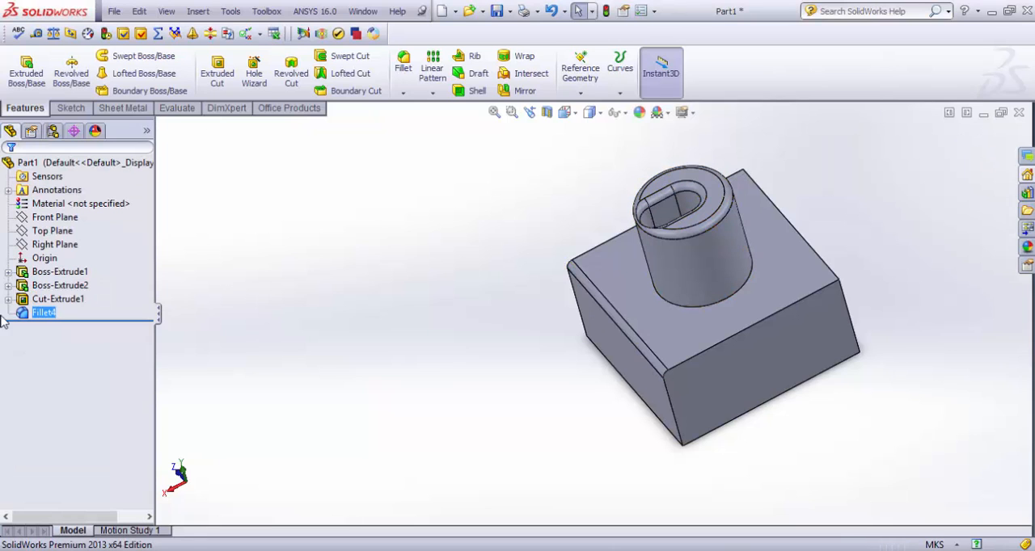
click(242, 332)
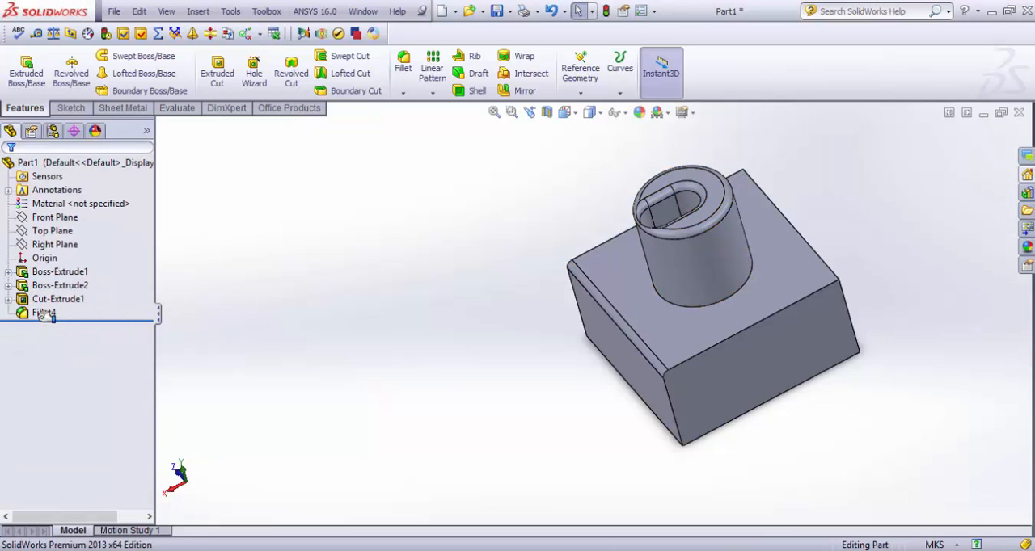
click(50, 319)
click(48, 315)
Step: Create a full round fillet on the block's end opposite the filleted edge, using that end as center face and its two adjacent sides
click(403, 64)
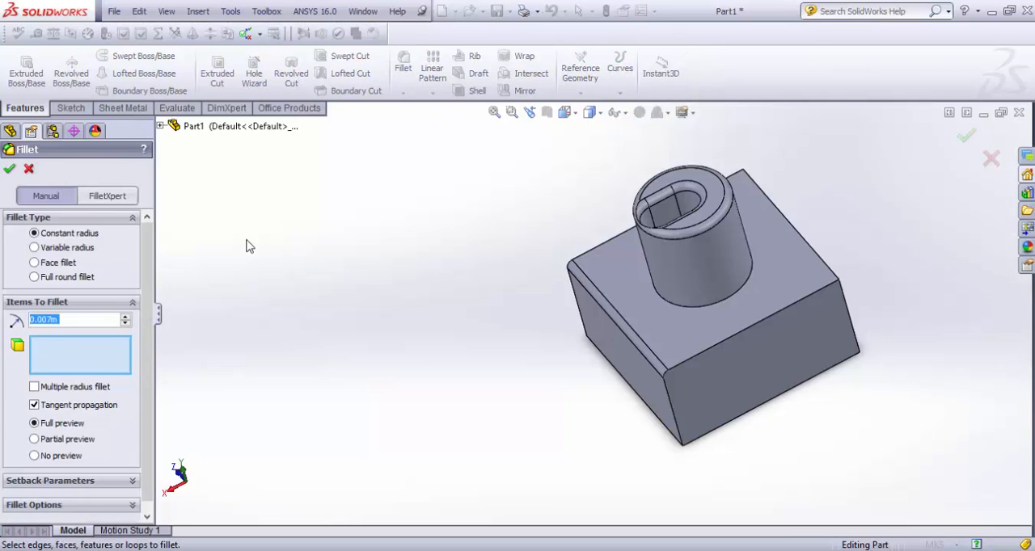
click(35, 278)
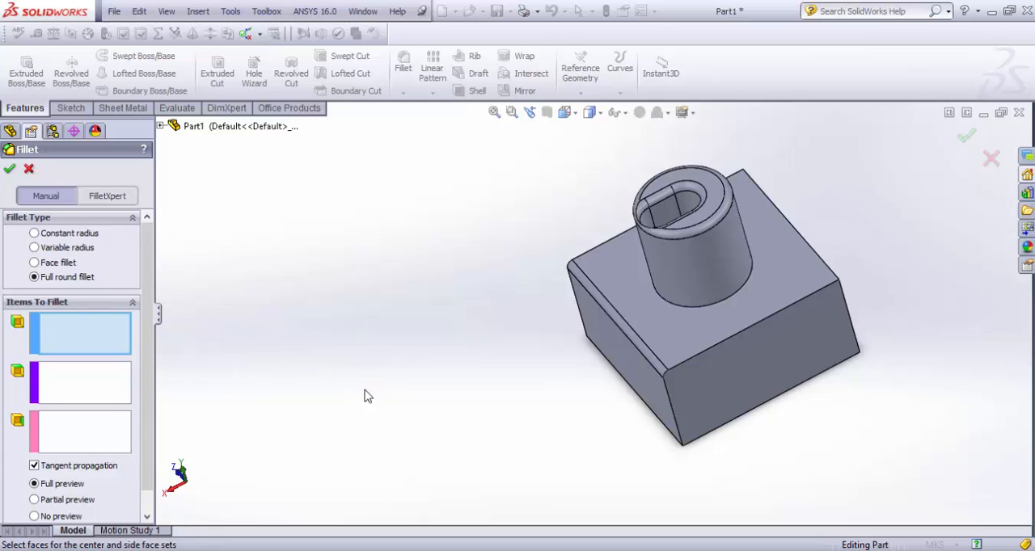
middle_drag(585, 420, 673, 385)
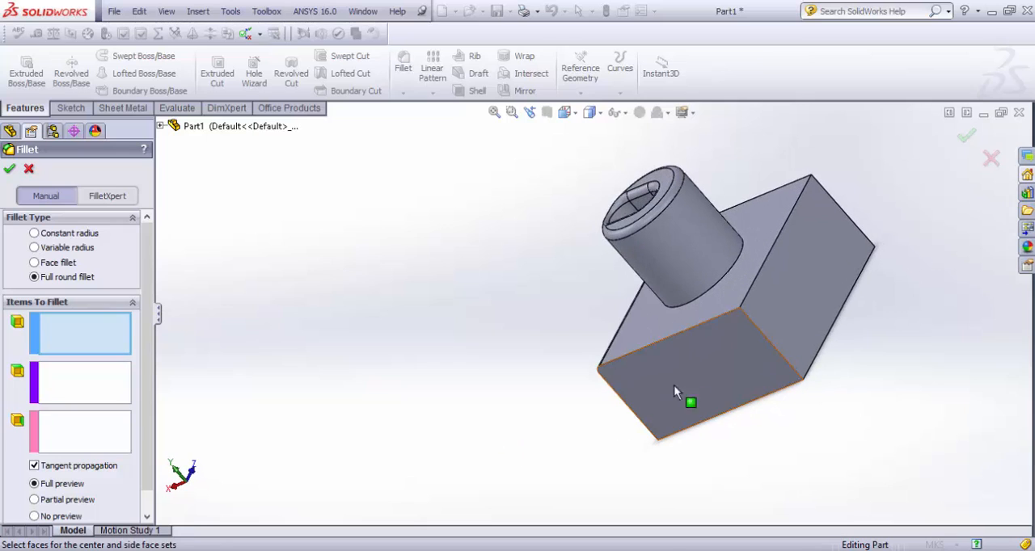
click(690, 375)
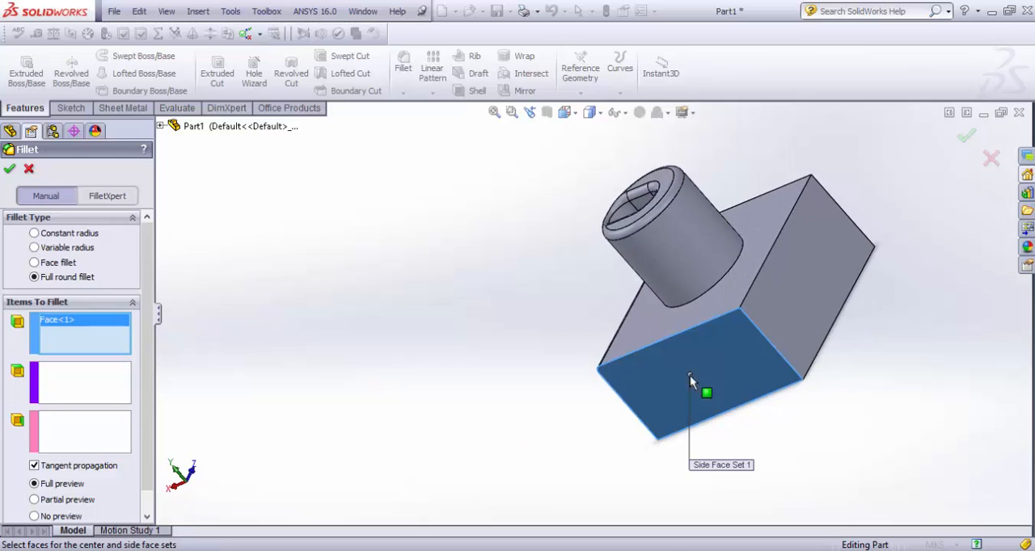
click(785, 281)
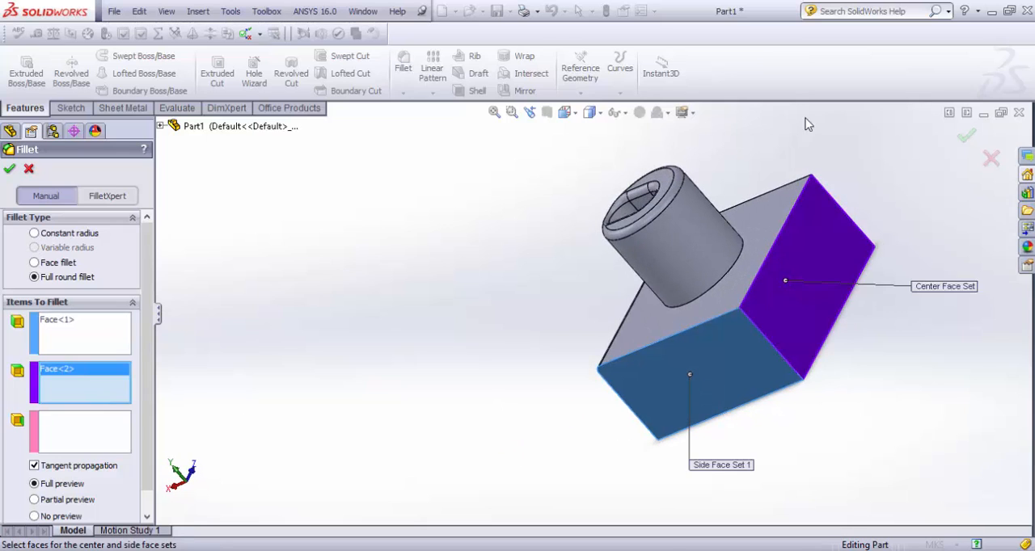
middle_drag(833, 177, 817, 339)
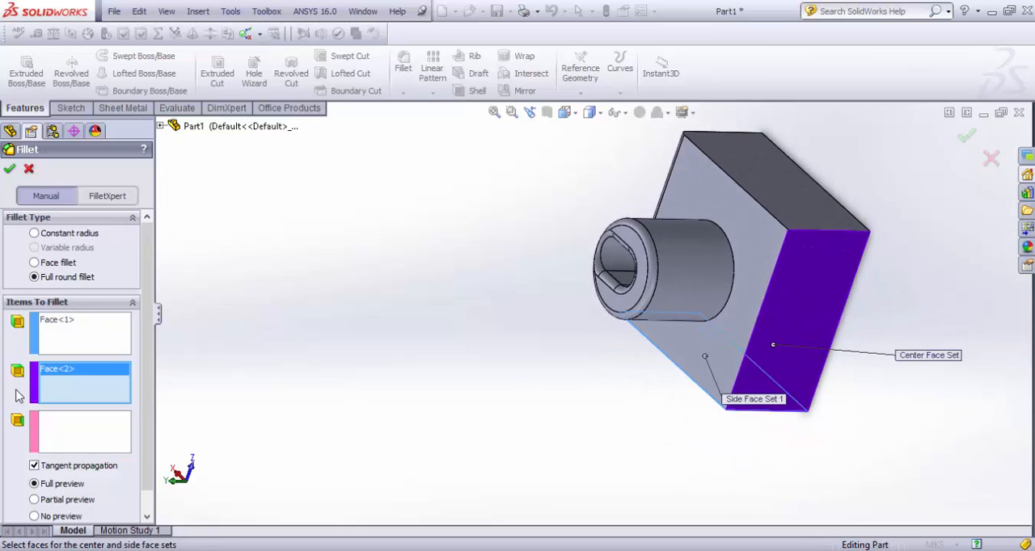
click(96, 436)
click(791, 215)
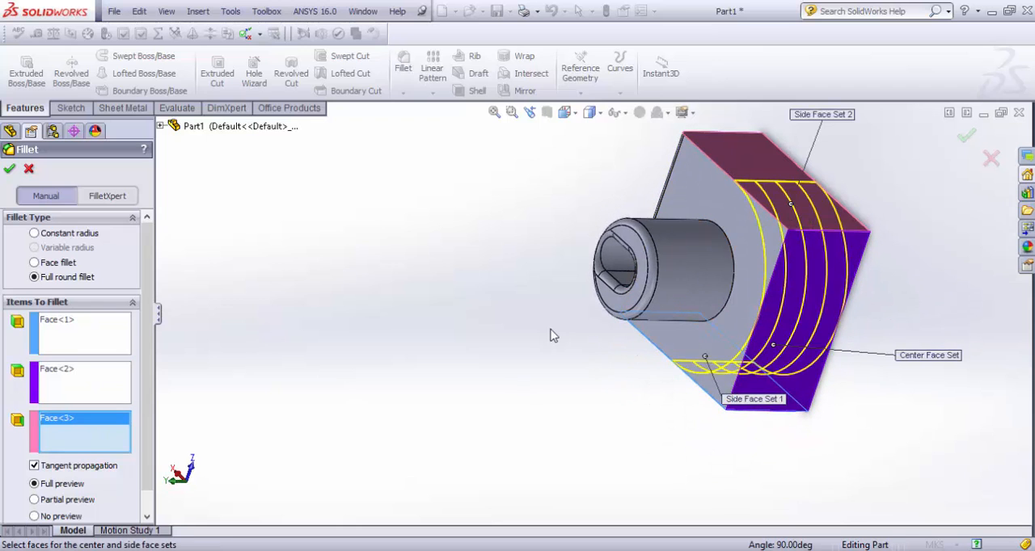
middle_drag(558, 324, 478, 446)
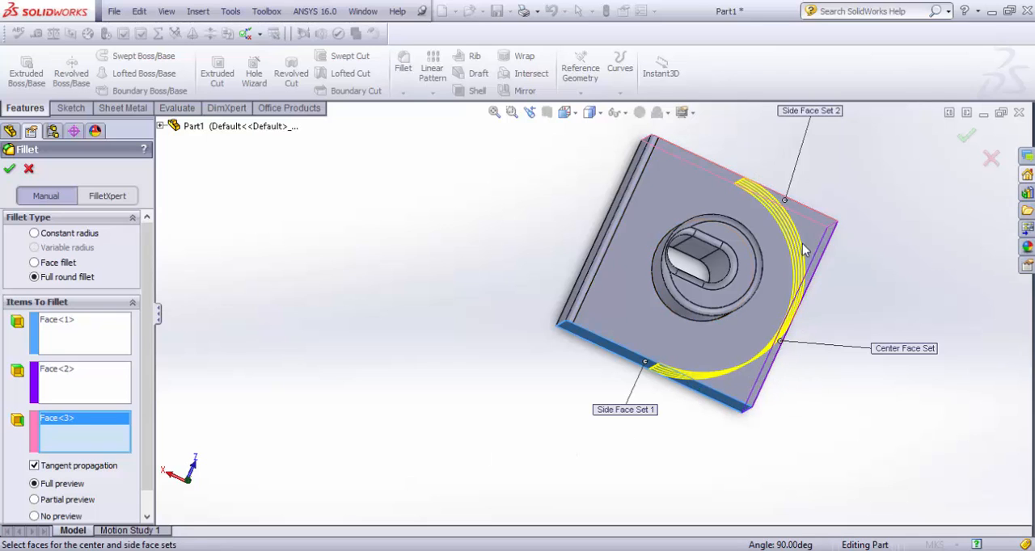
click(9, 168)
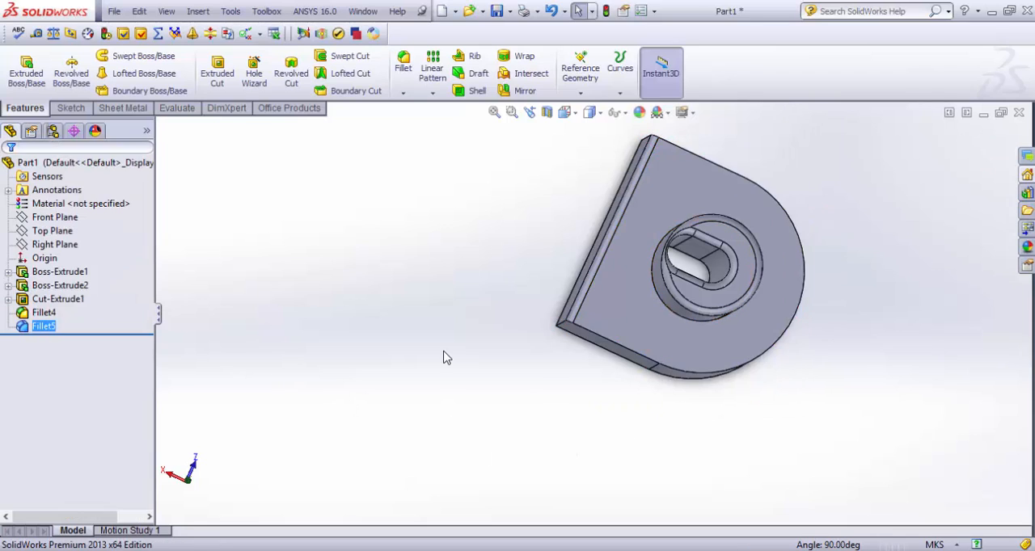
Step: Create a 0.007 m face fillet between the block's flat side face and its bottom face with the slot opening
click(403, 65)
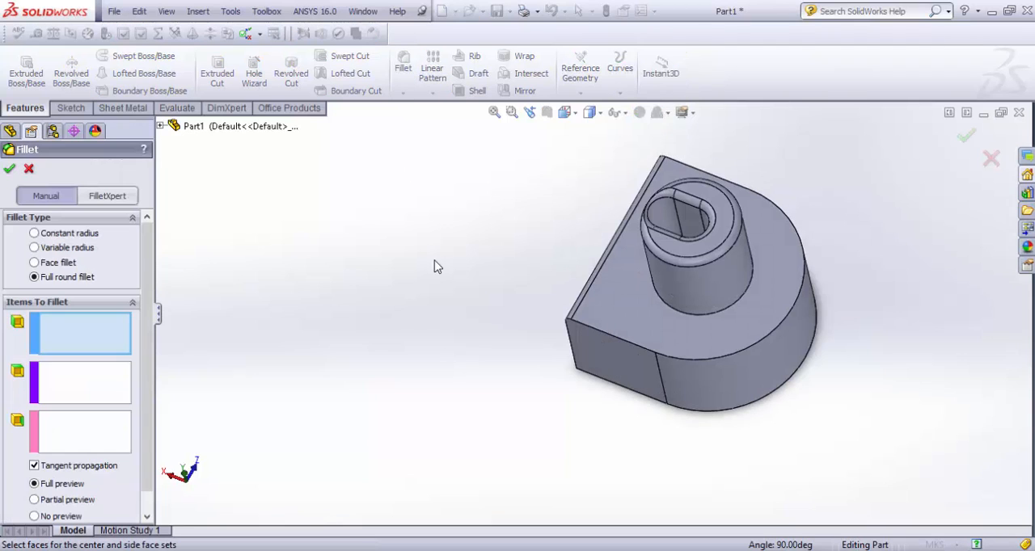
click(46, 265)
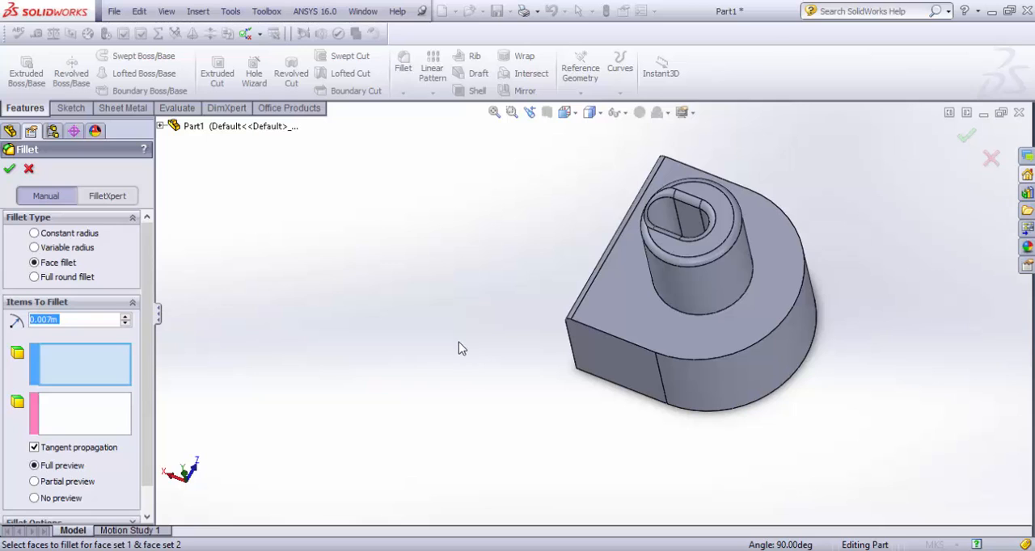
middle_drag(459, 348, 598, 345)
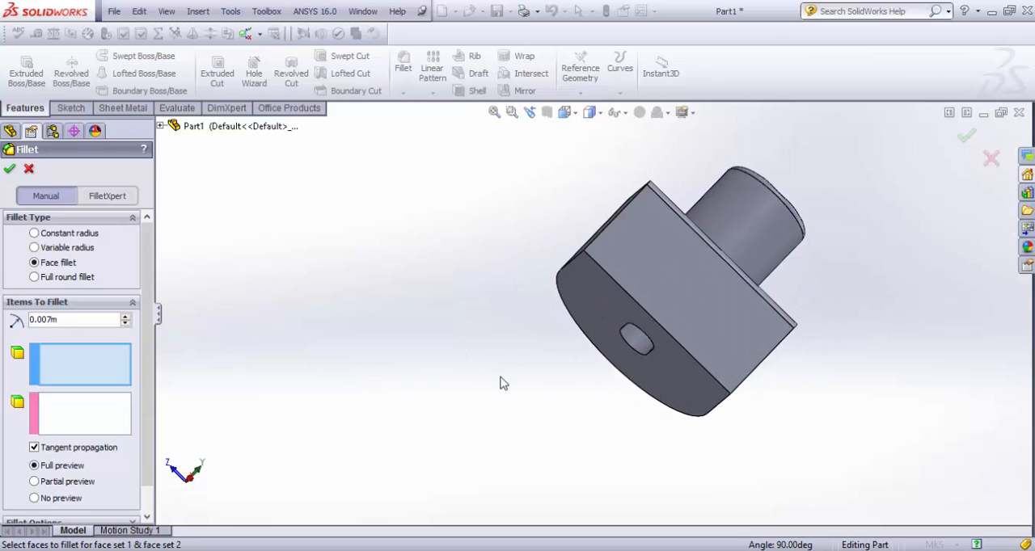
click(667, 298)
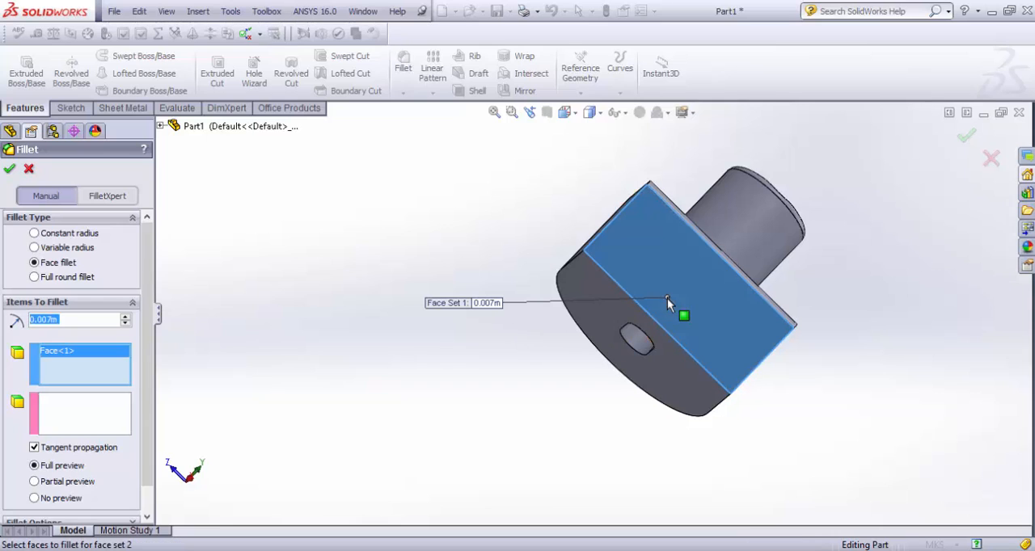
click(96, 430)
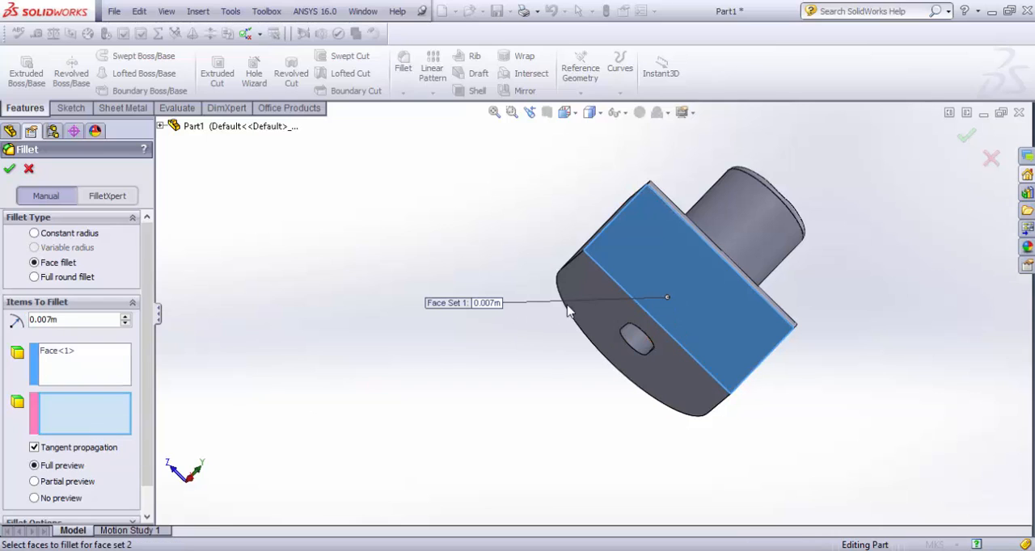
click(605, 296)
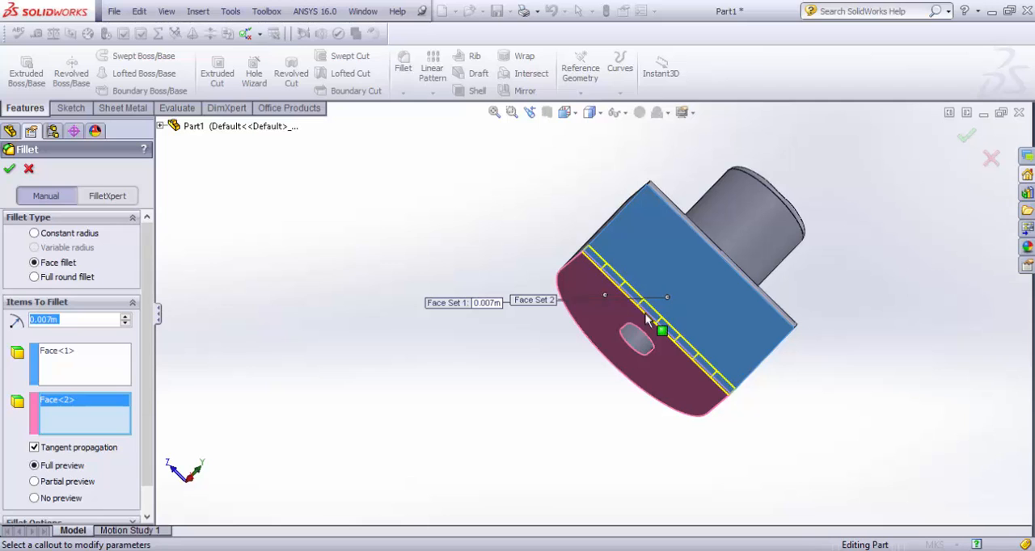
middle_drag(737, 413, 656, 267)
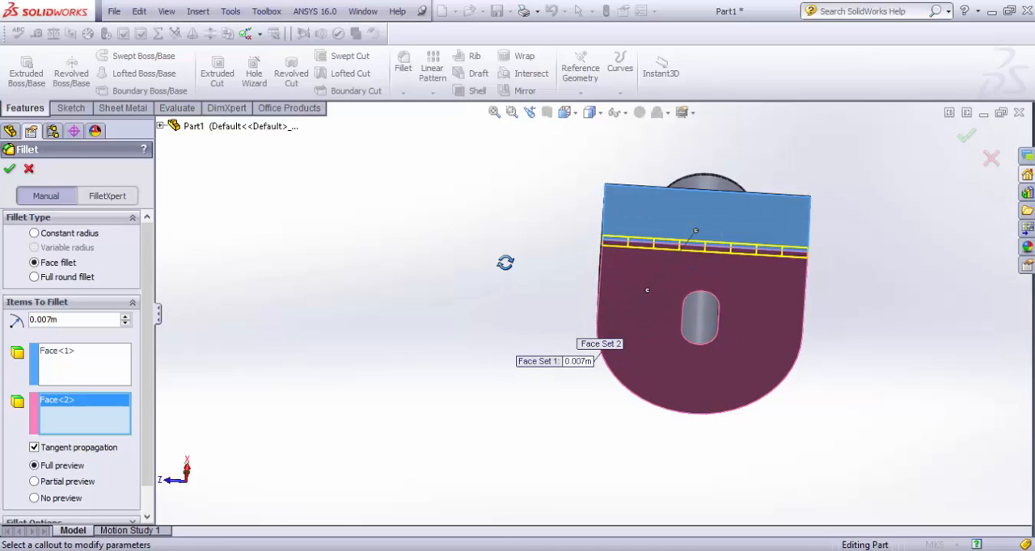
middle_drag(503, 264, 536, 330)
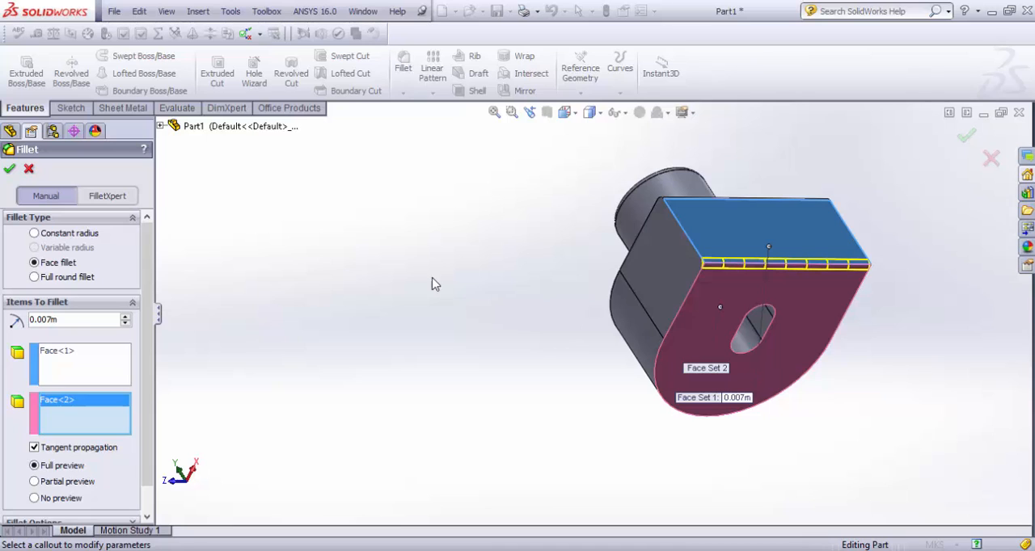
click(10, 171)
Step: Start a variable radius fillet on the straight top edge beside the rounded end, with tangent propagation turned off
click(404, 64)
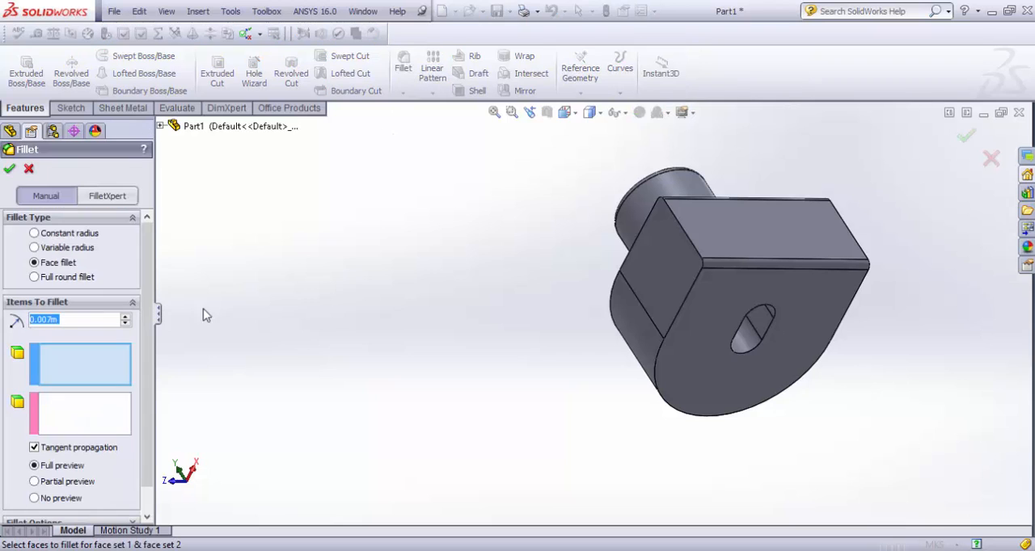
click(34, 247)
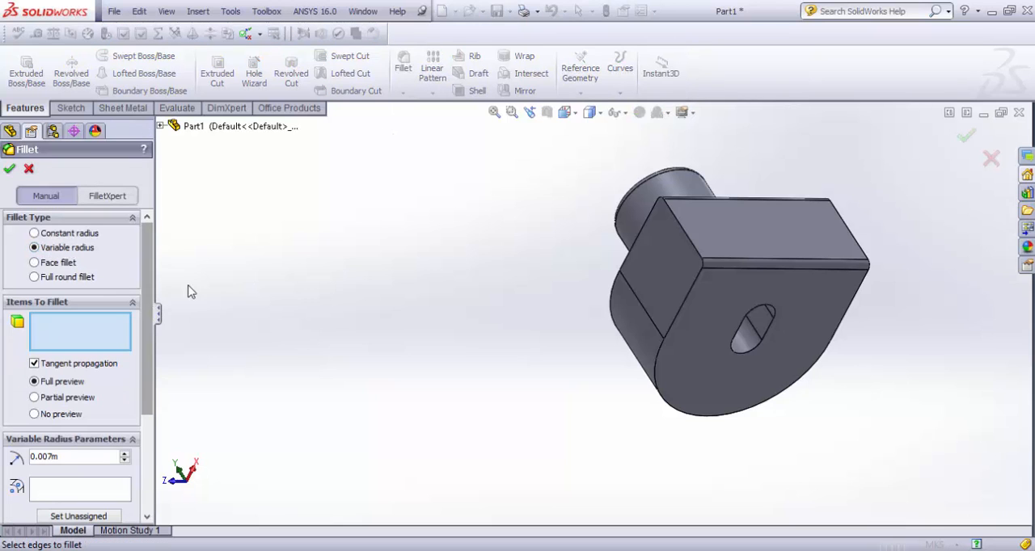
middle_drag(456, 287, 808, 321)
click(789, 325)
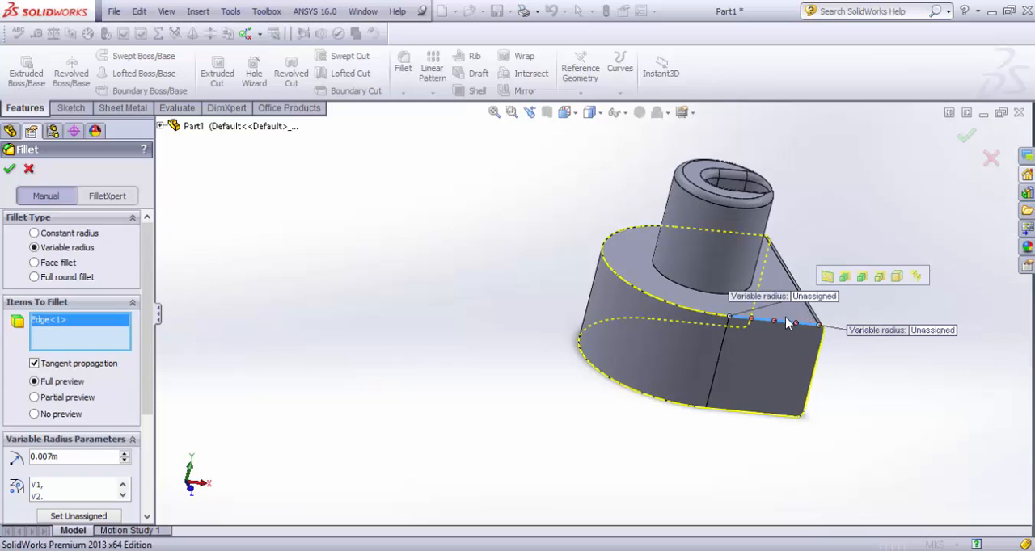
click(34, 364)
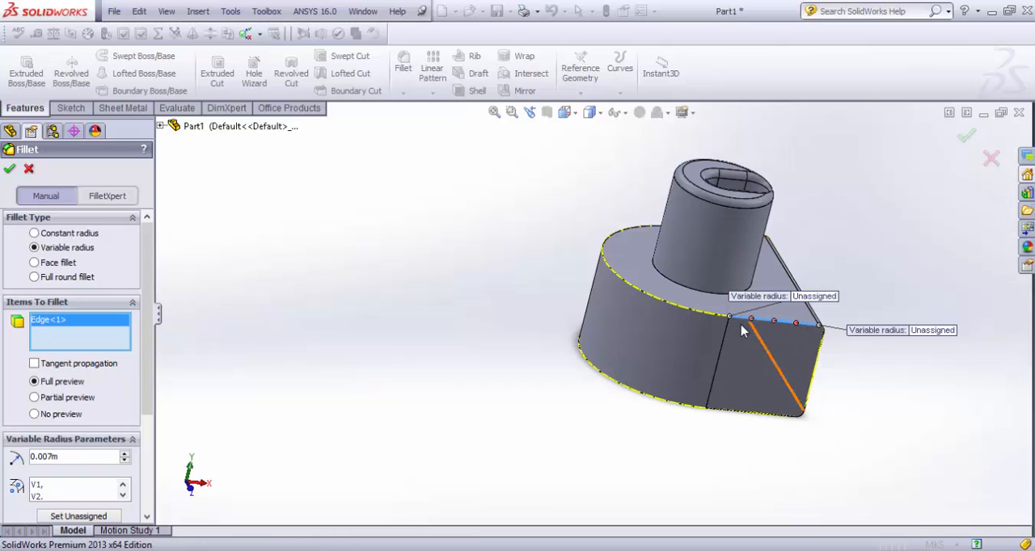
scroll(768, 341, down, 5)
scroll(768, 340, up, 5)
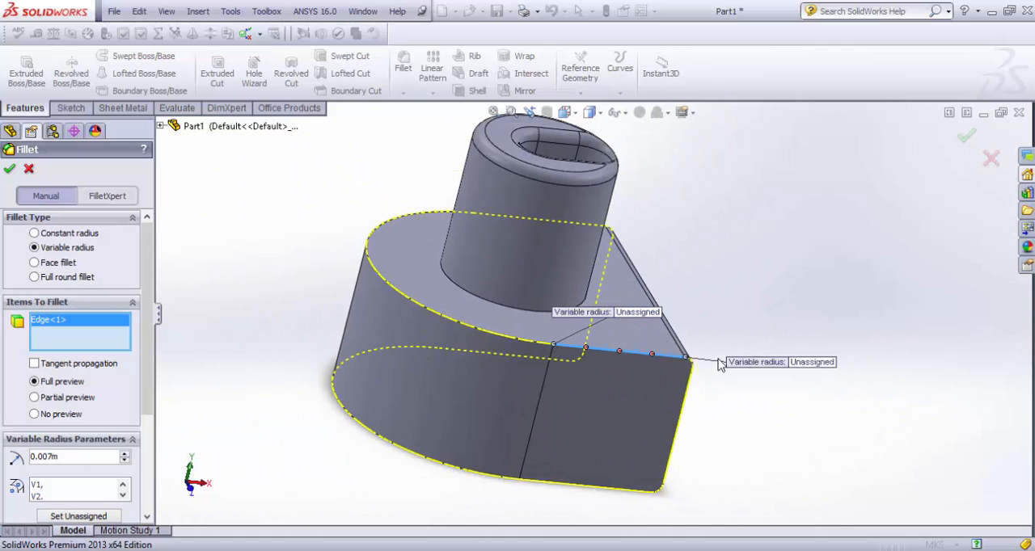
Step: Try 5 control points along the variable-radius edge and set the number back to 3
drag(144, 404, 138, 480)
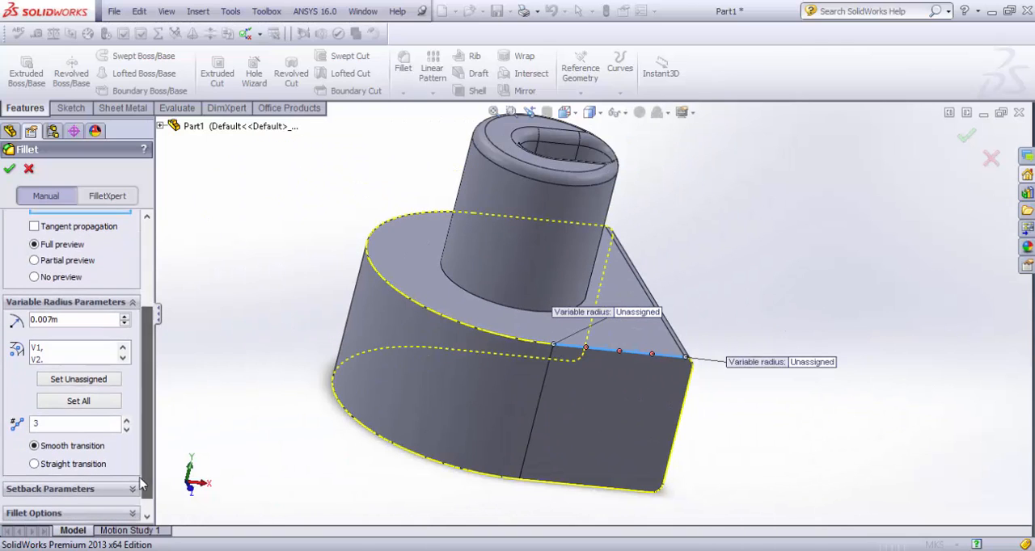
click(127, 421)
click(127, 421)
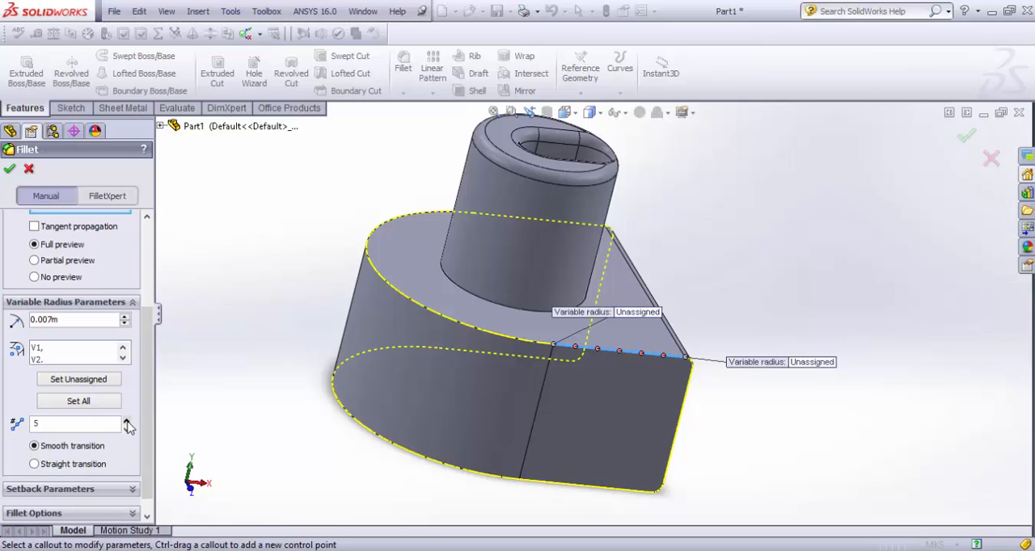
click(127, 421)
click(126, 428)
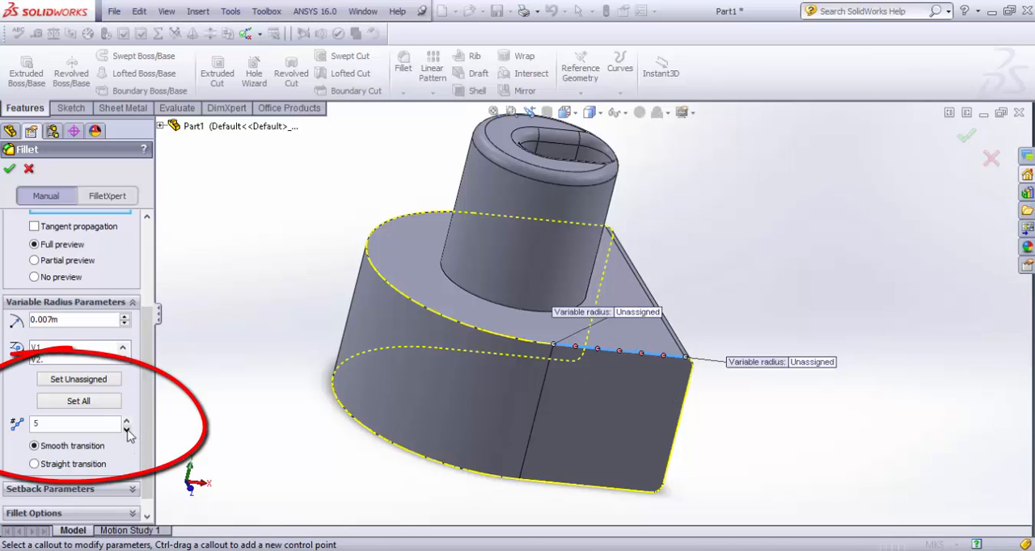
click(126, 428)
click(127, 429)
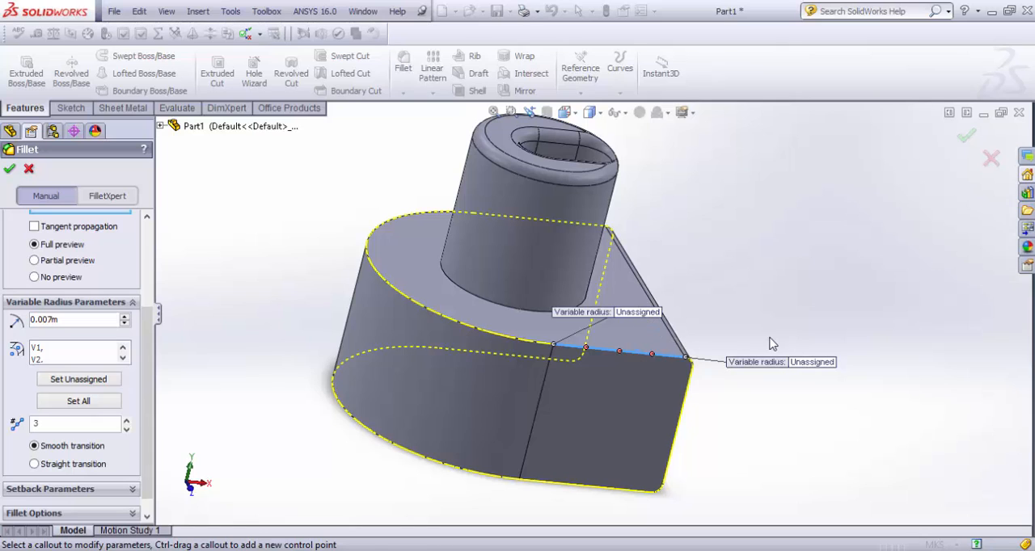
Step: Set the variable radius at point V1, where the straight edge meets the rounded end, to 0.07 m
click(638, 317)
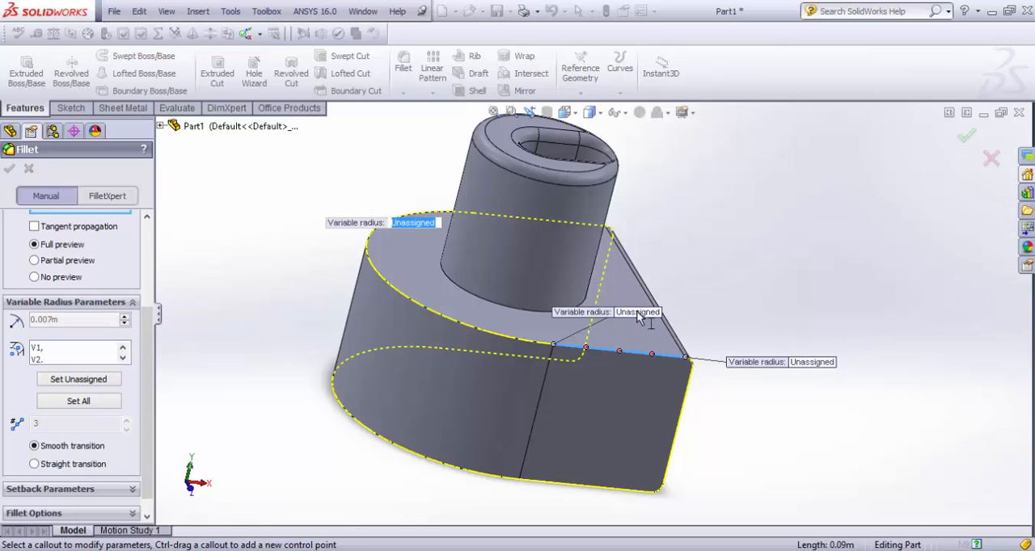
click(36, 357)
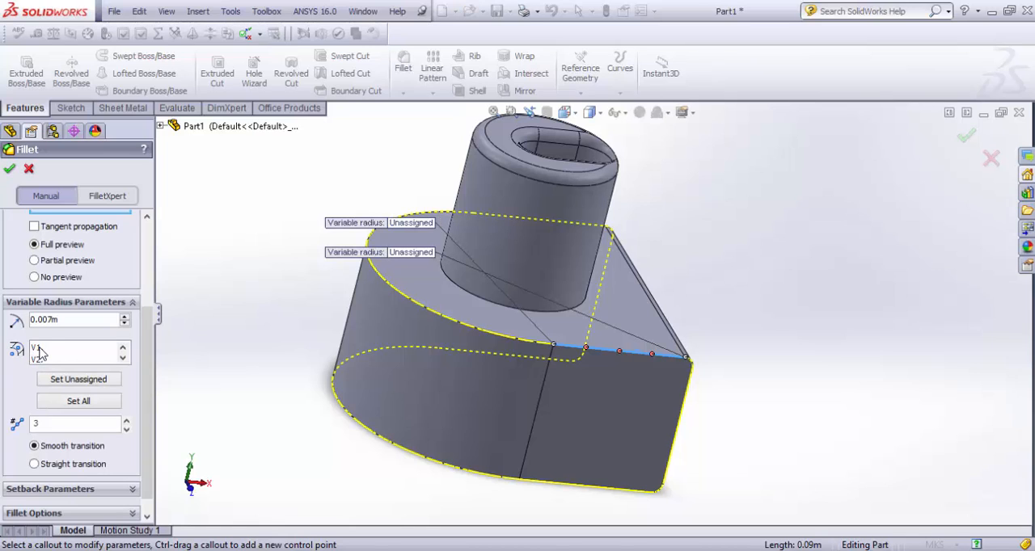
click(35, 349)
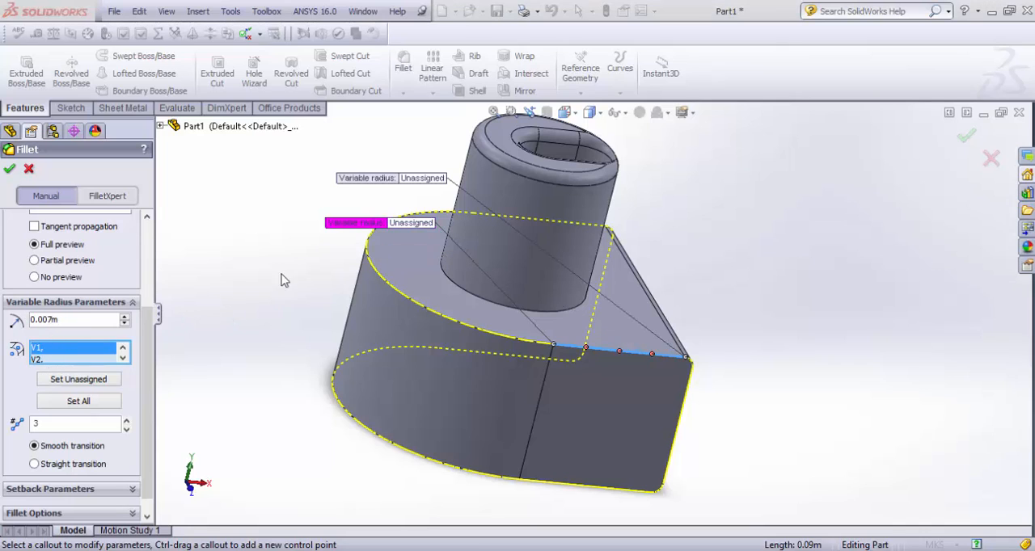
click(407, 224)
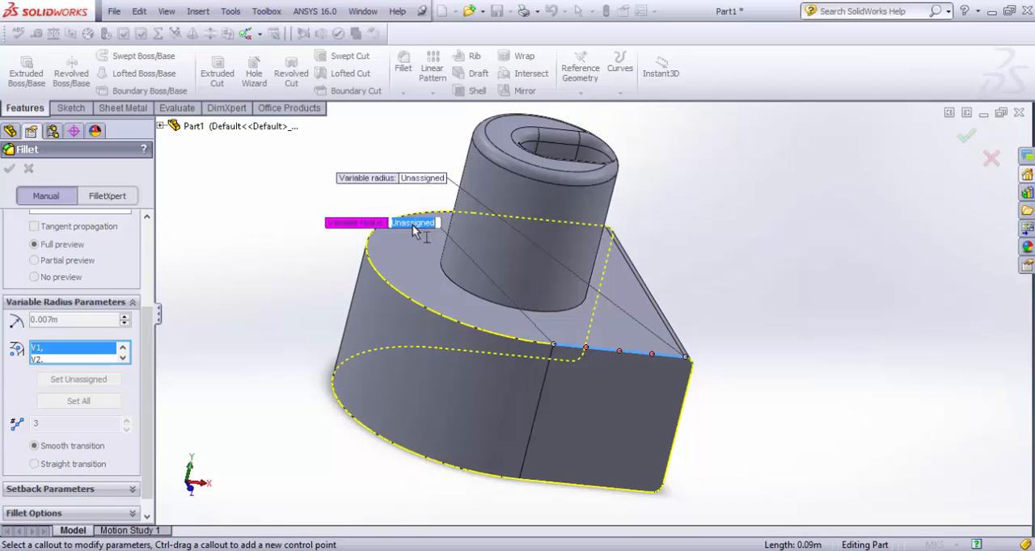
text(.07)
key(Return)
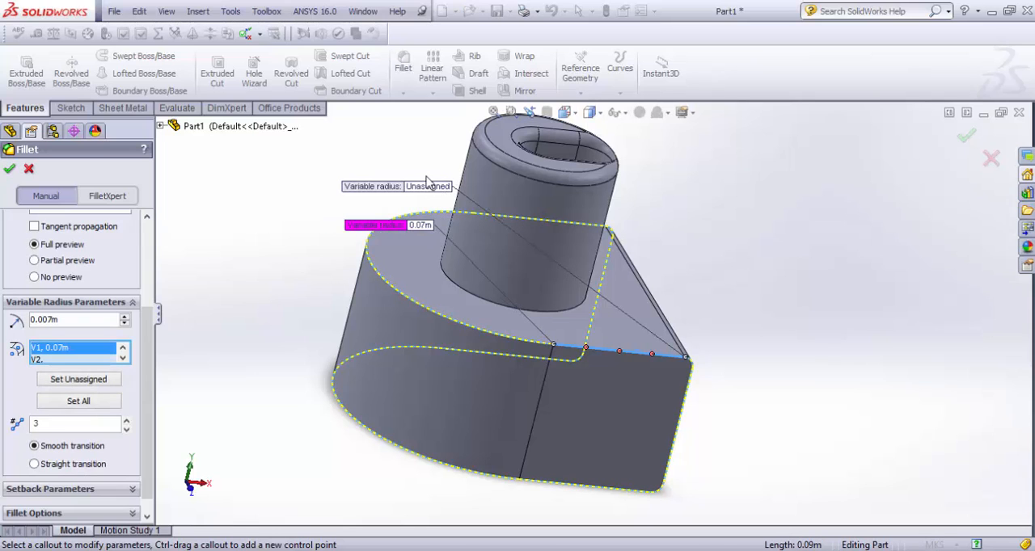
Step: Set the variable radius at point V2, the far end of the straight edge, to 0.09 m
click(435, 187)
text(.09)
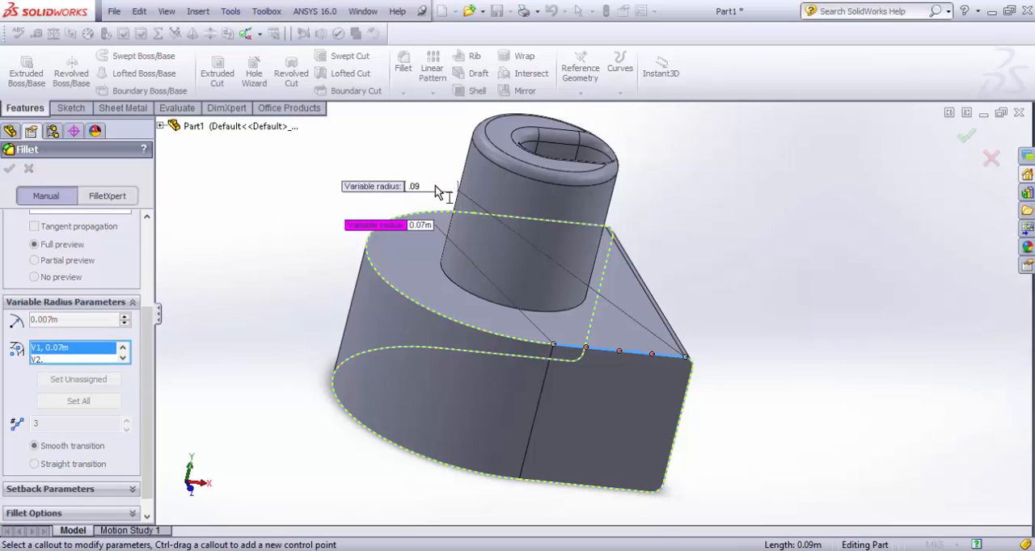
key(Return)
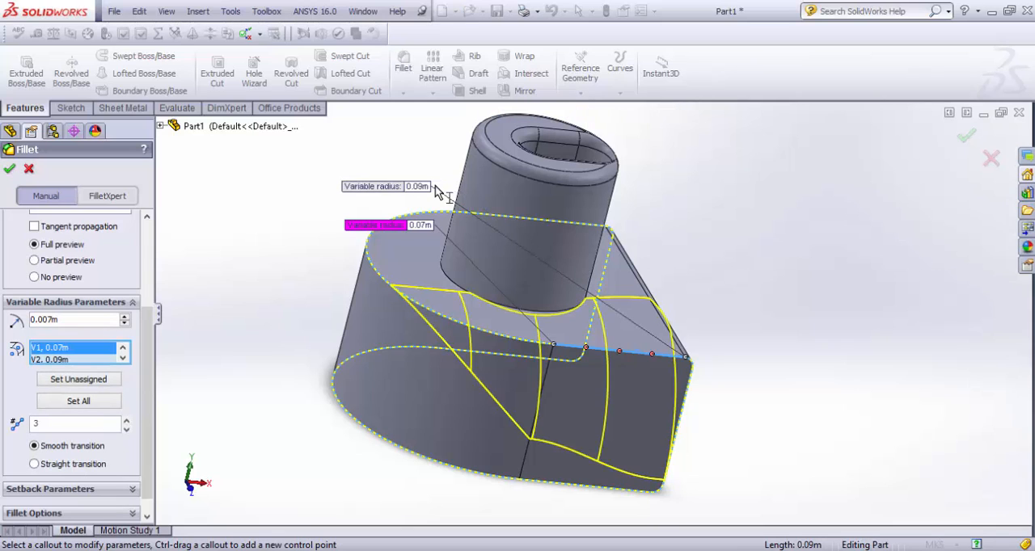
Step: Set the variable radius at point V1 to 0.007 m and at point V2 to 0.009 m
click(423, 228)
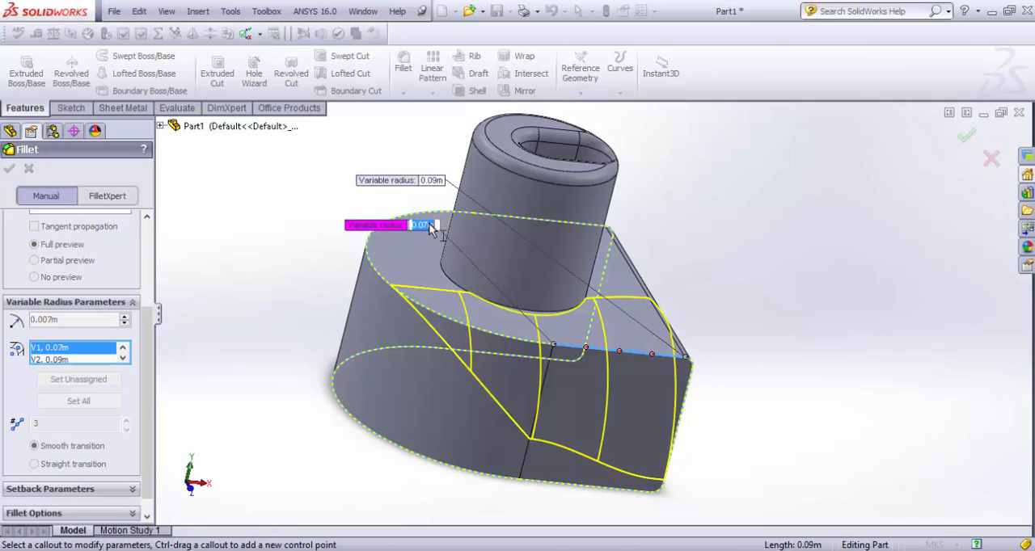
click(424, 227)
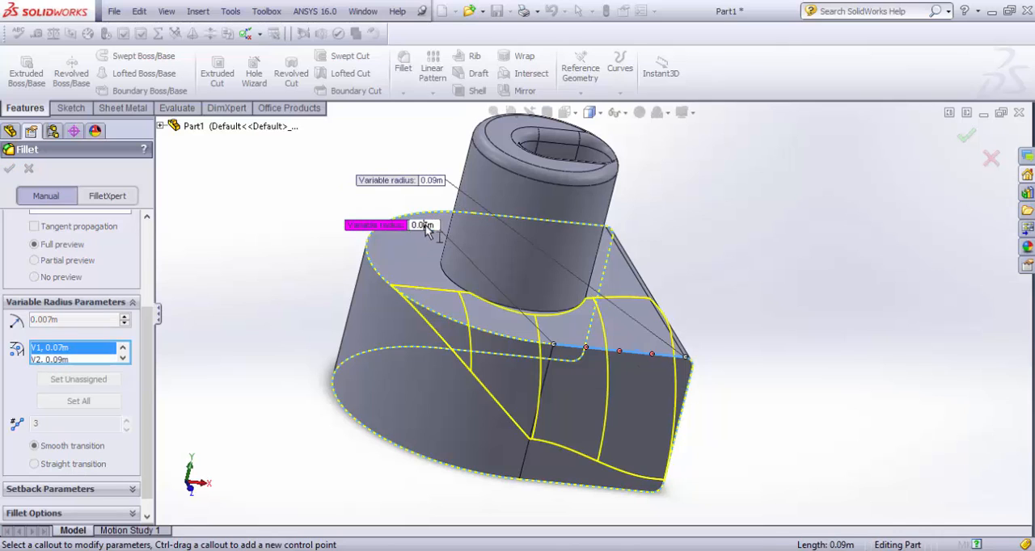
click(434, 182)
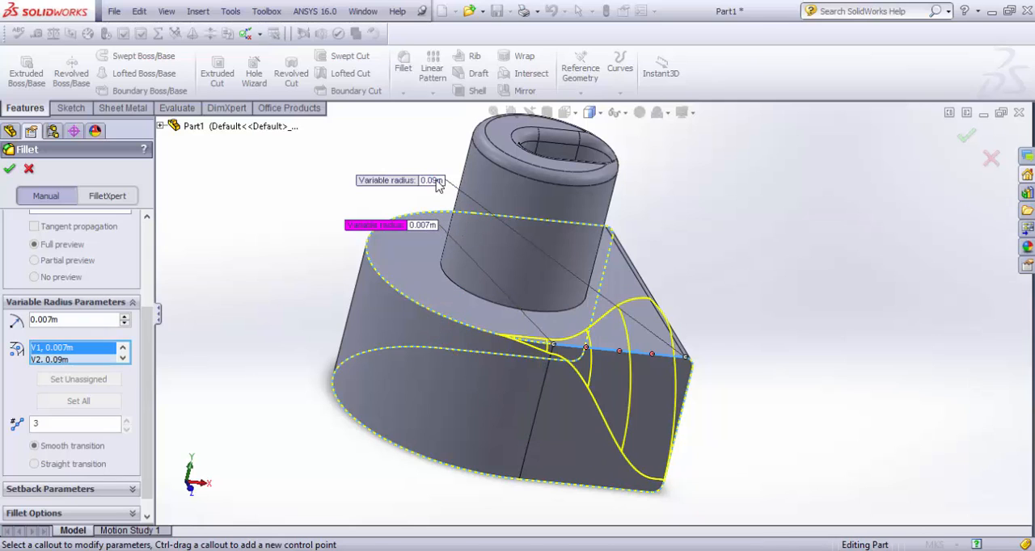
click(441, 189)
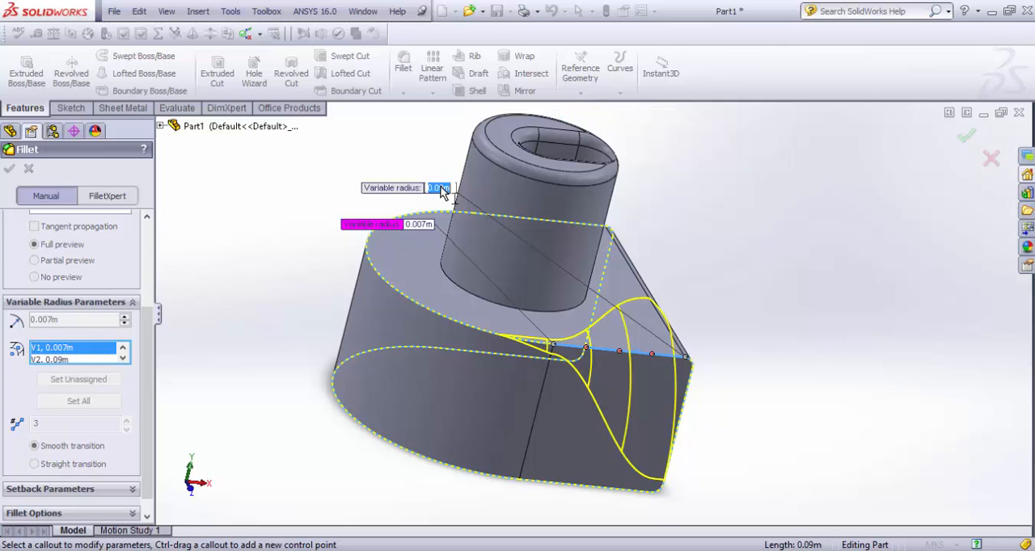
double_click(442, 190)
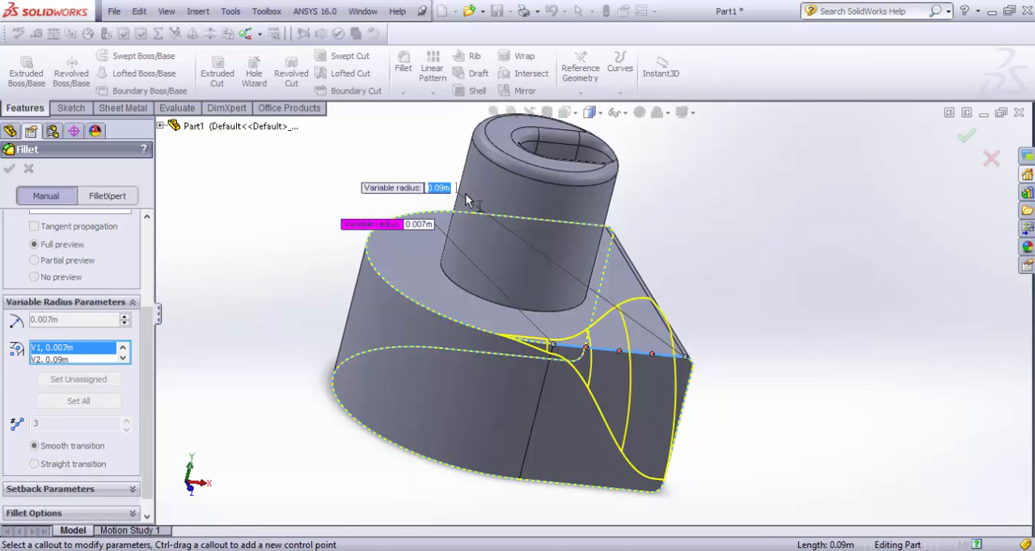
click(442, 188)
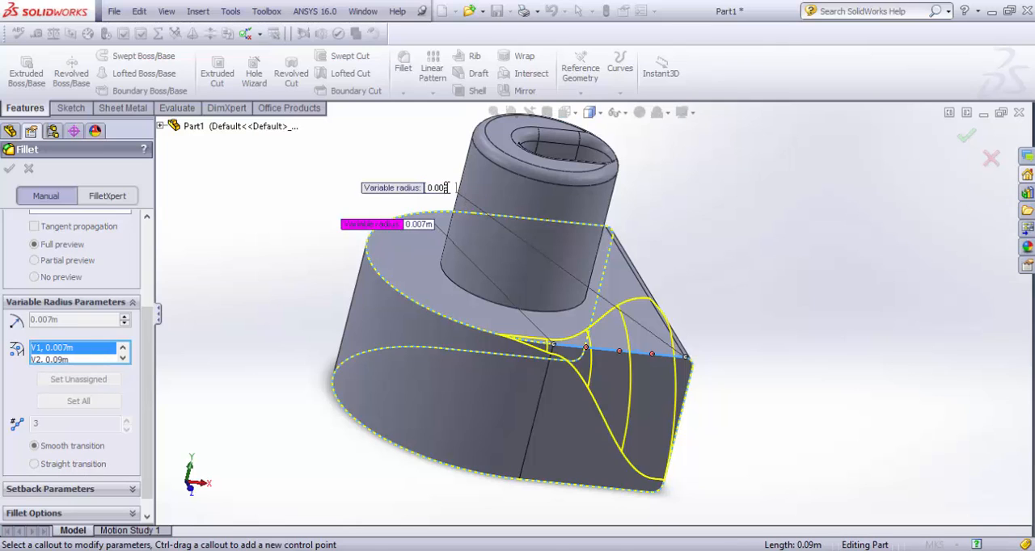
key(Return)
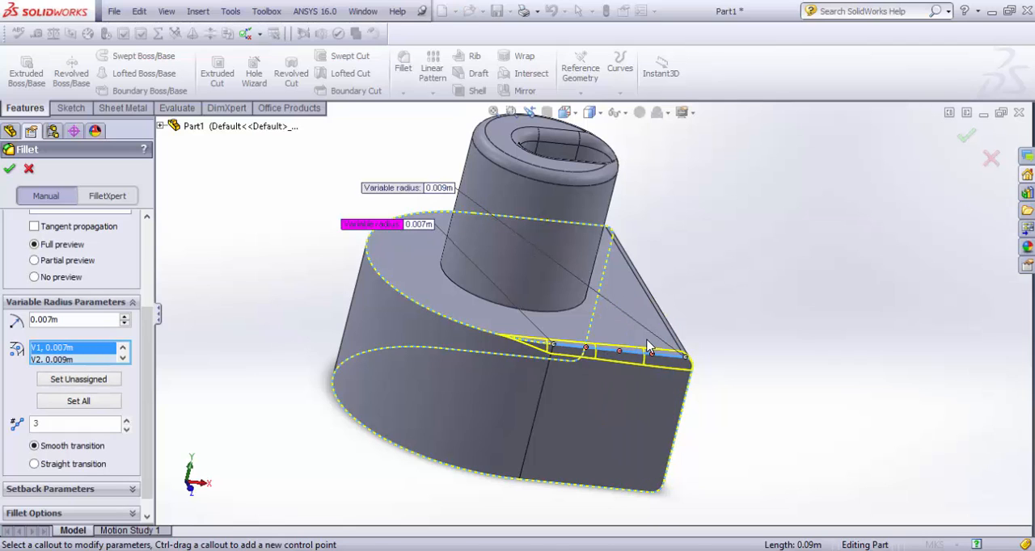
Step: Activate the control point at 25% along the variable-radius edge and set its radius to 0.01 m
click(586, 349)
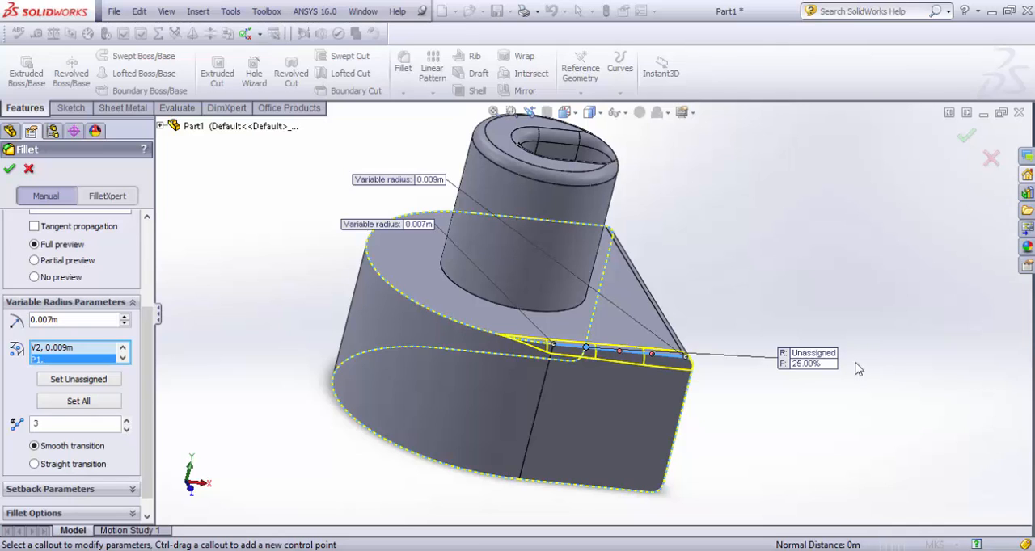
click(814, 354)
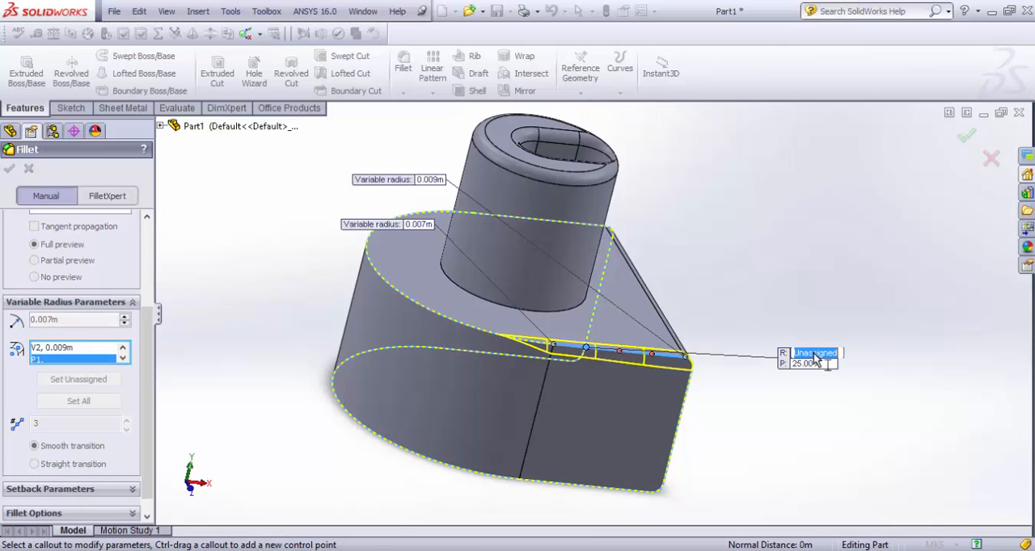
text(0.01)
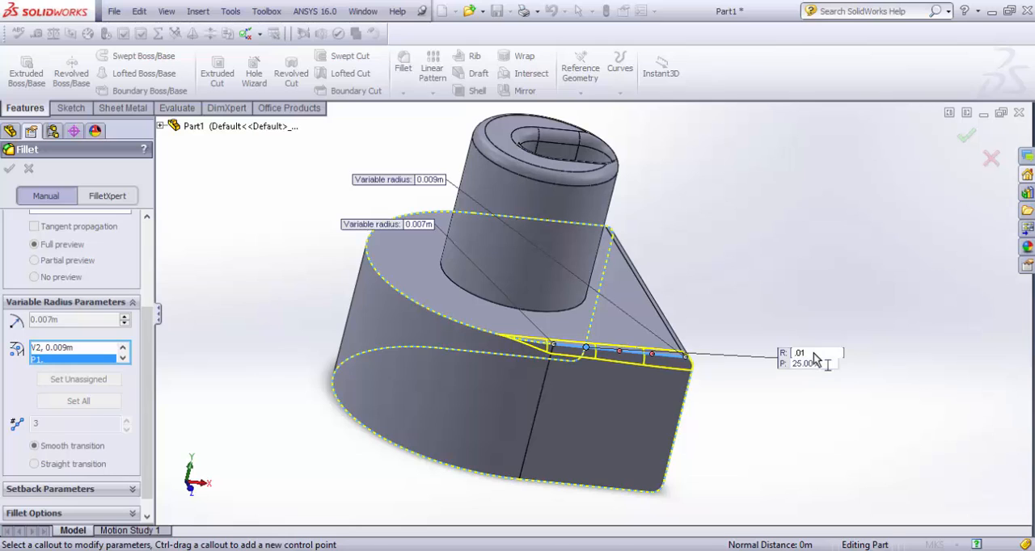
key(Return)
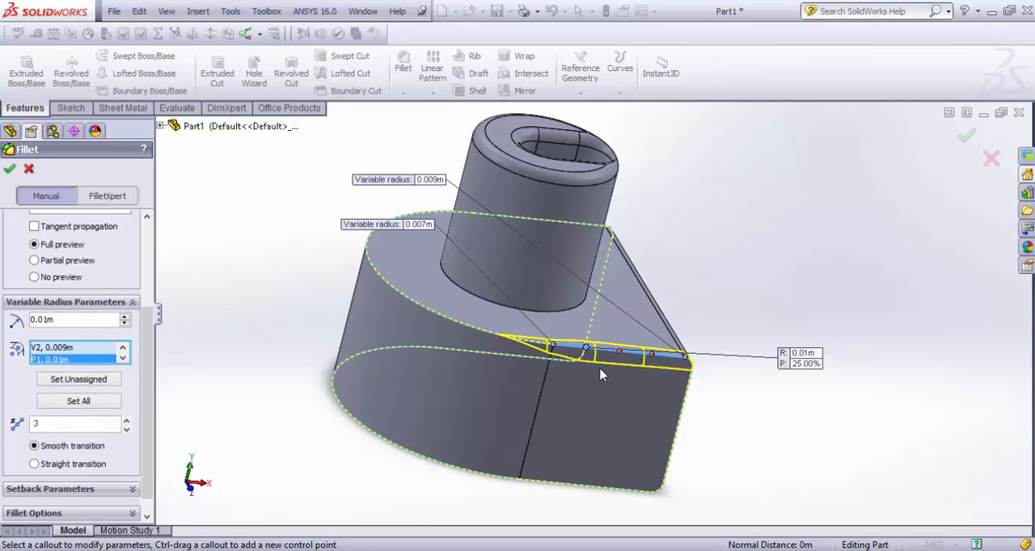
Step: Set the radius at the 50% control point of the edge to 0.03 m and complete the variable radius fillet
click(619, 354)
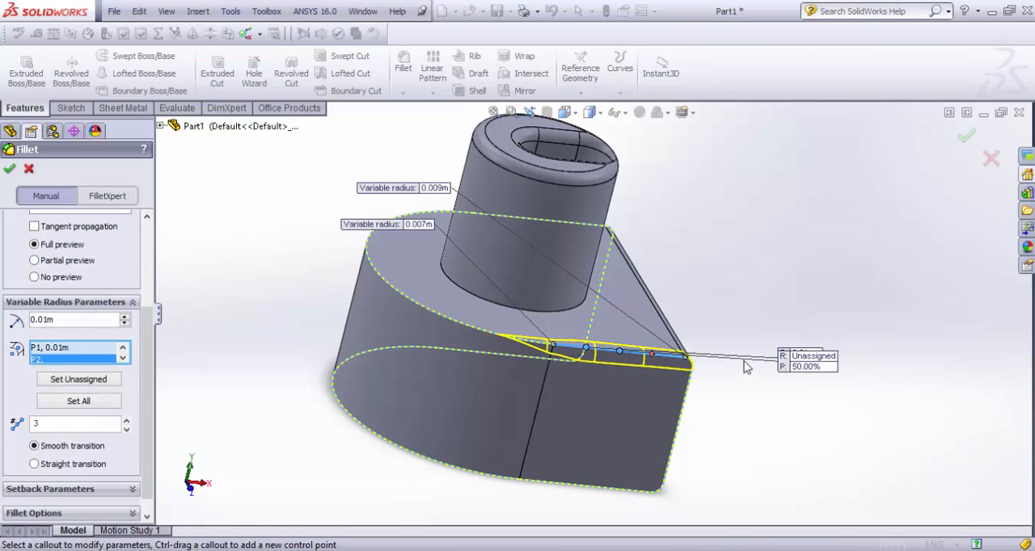
drag(800, 365, 786, 409)
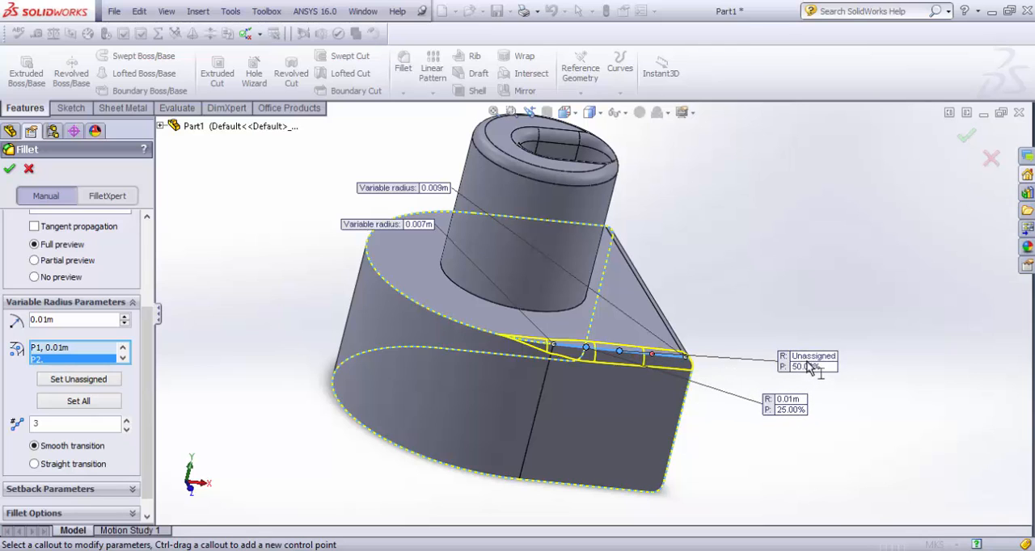
drag(803, 360, 784, 315)
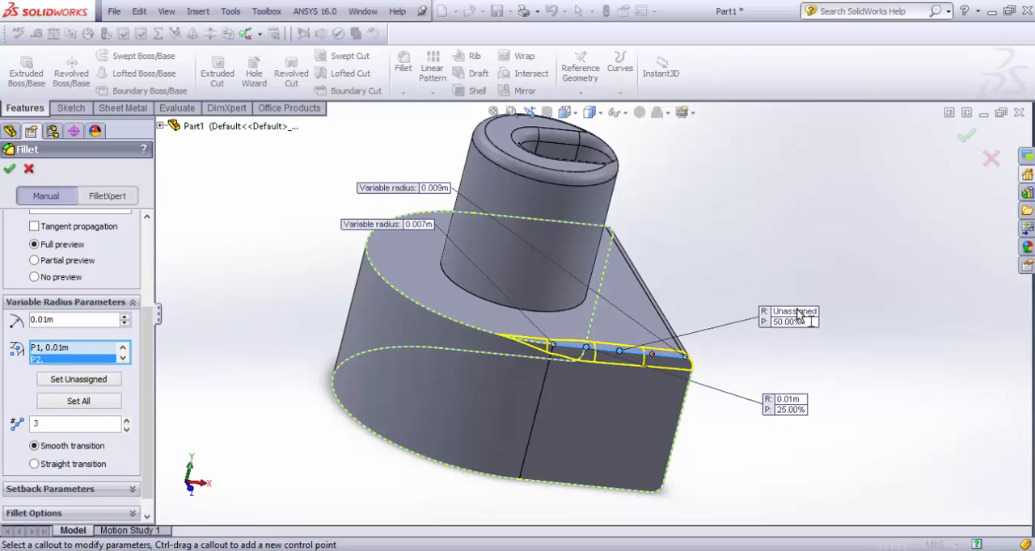
click(798, 315)
key(BackSpace)
text(0)
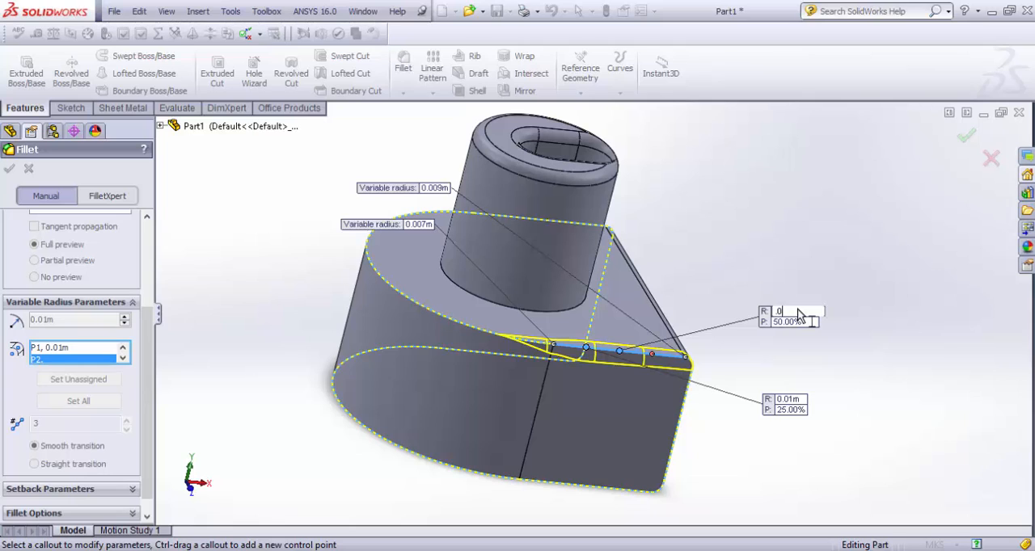
text(.03)
key(Return)
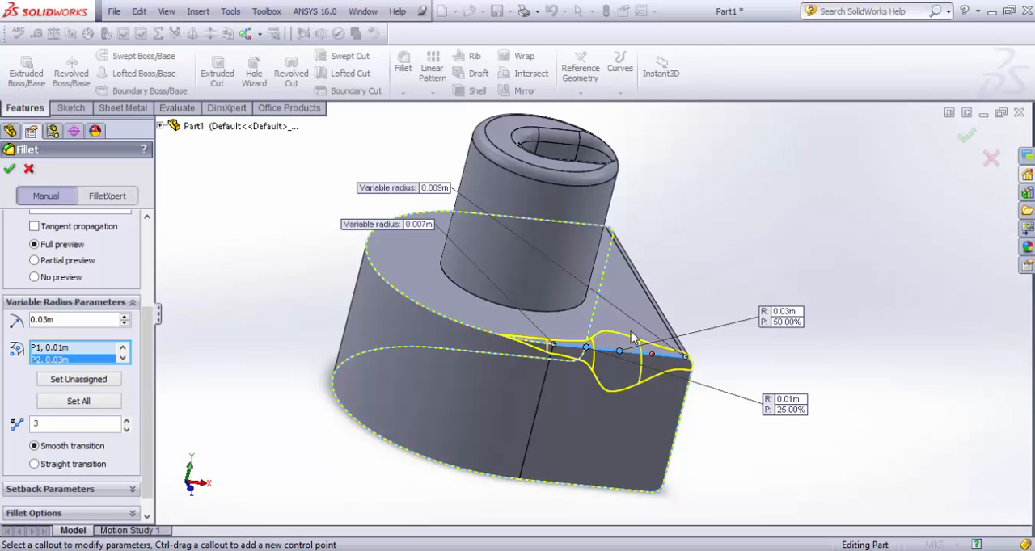
click(8, 169)
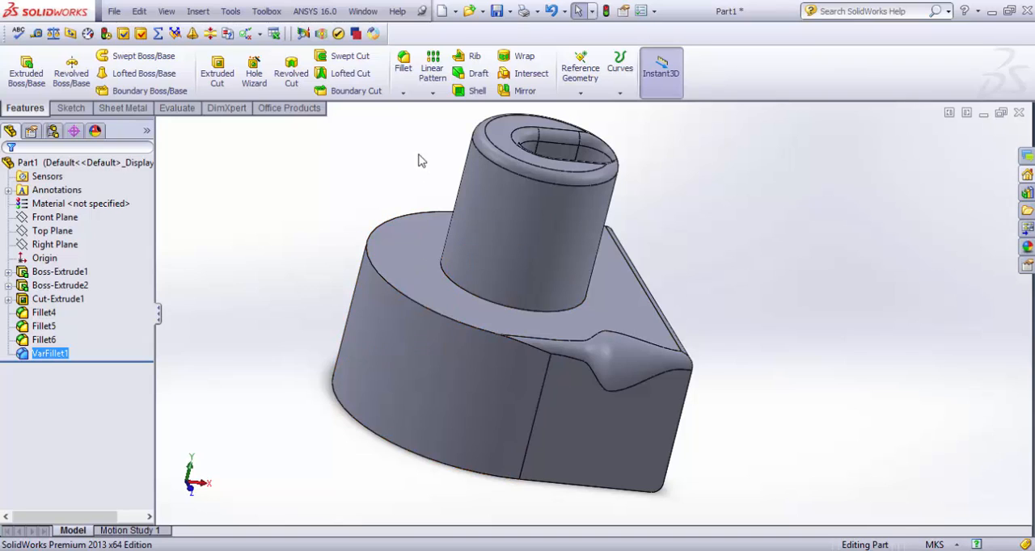
Step: Add a 0.01 m fillet with FilletXpert to the circular edge where the cylindrical boss meets the block
click(406, 80)
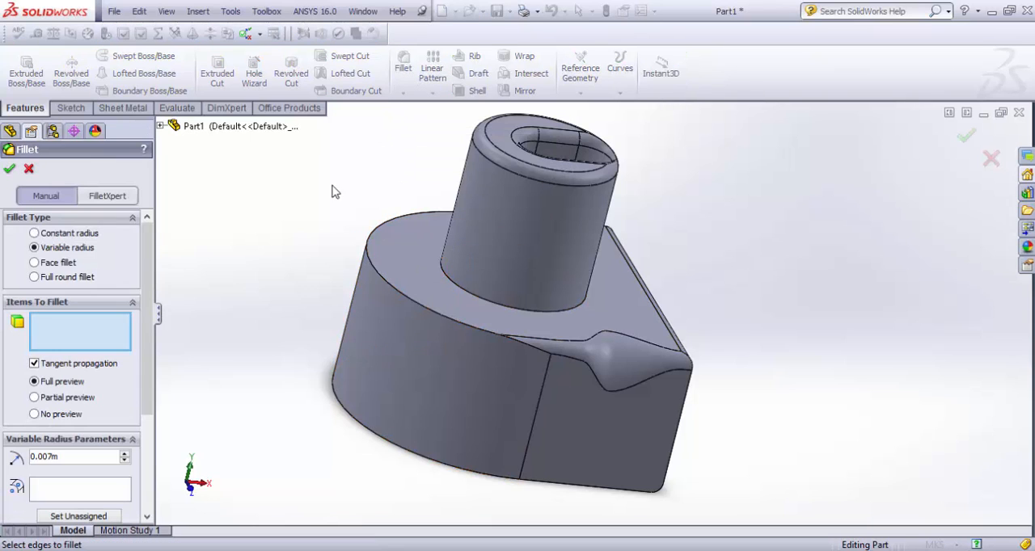
click(108, 196)
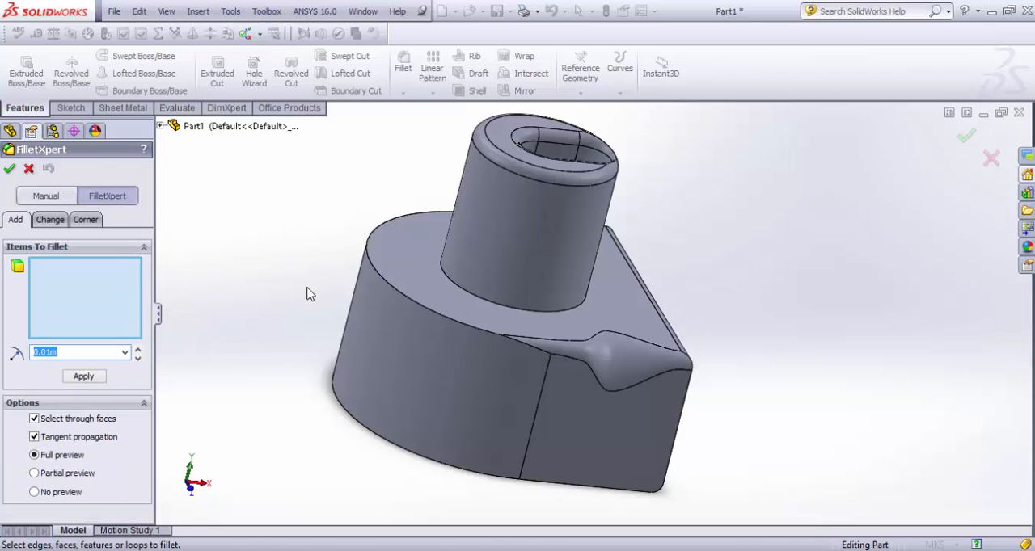
middle_drag(307, 294, 560, 226)
click(563, 232)
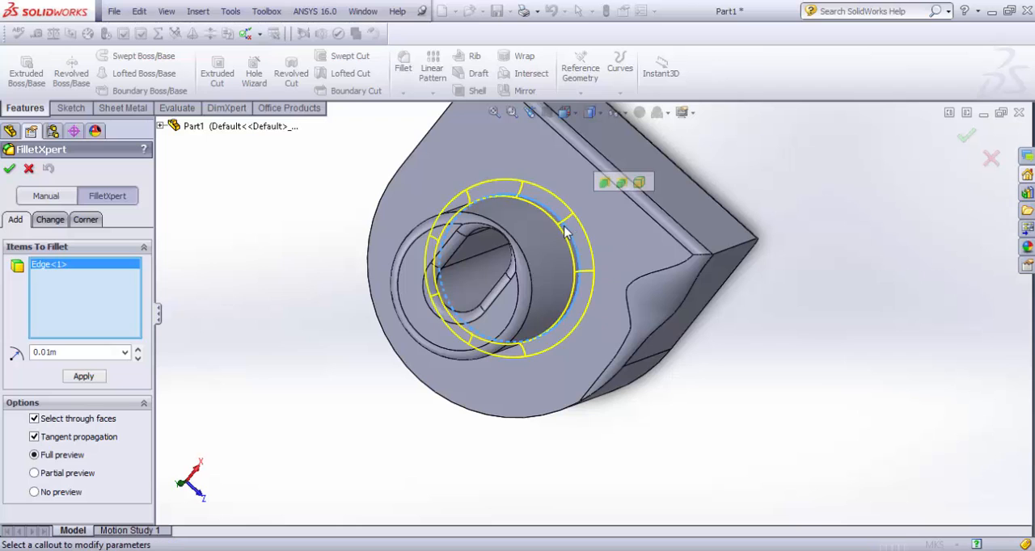
middle_drag(394, 198, 511, 217)
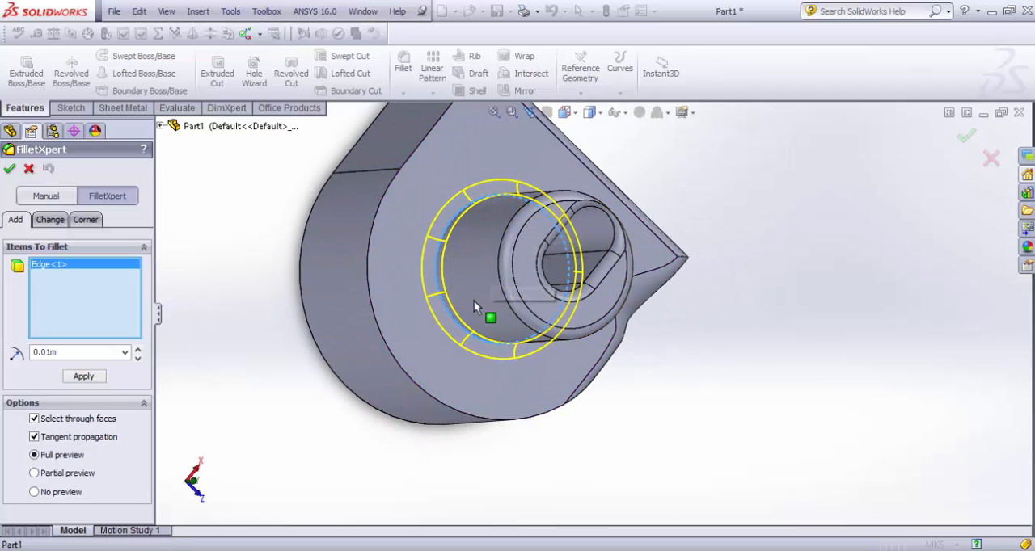
middle_drag(503, 353, 587, 344)
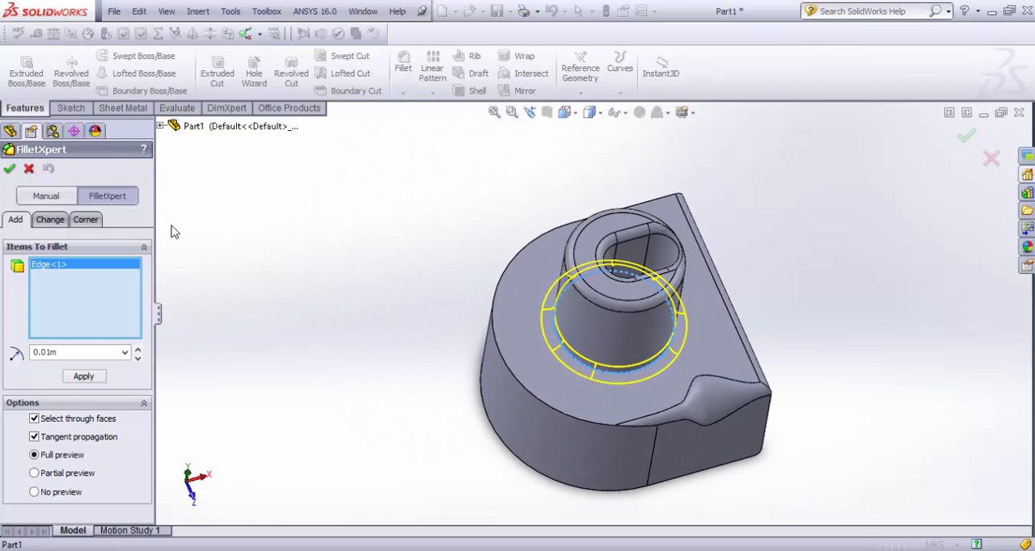
click(10, 170)
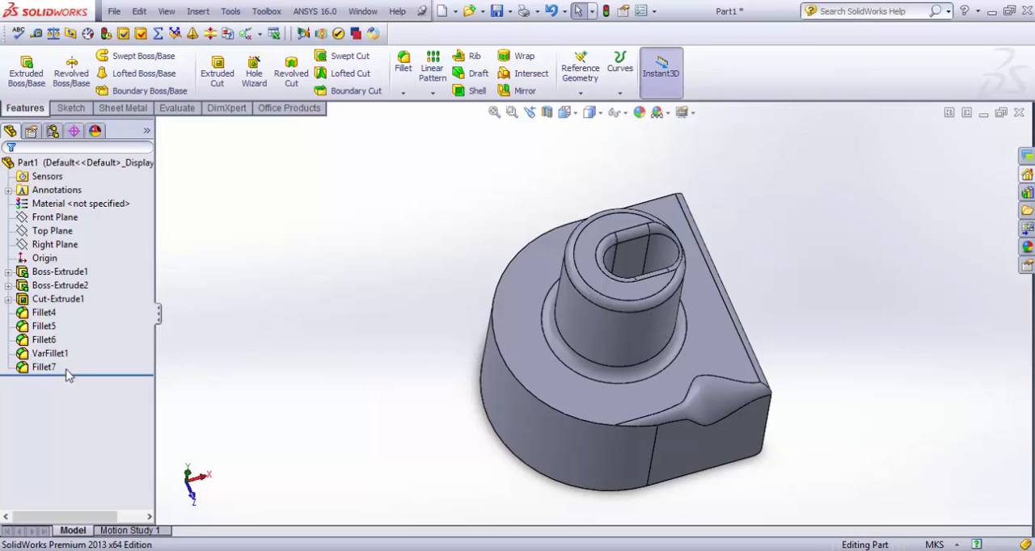
Step: Open the boss-base fillet's definition to review its parameters and close it
click(51, 354)
click(91, 346)
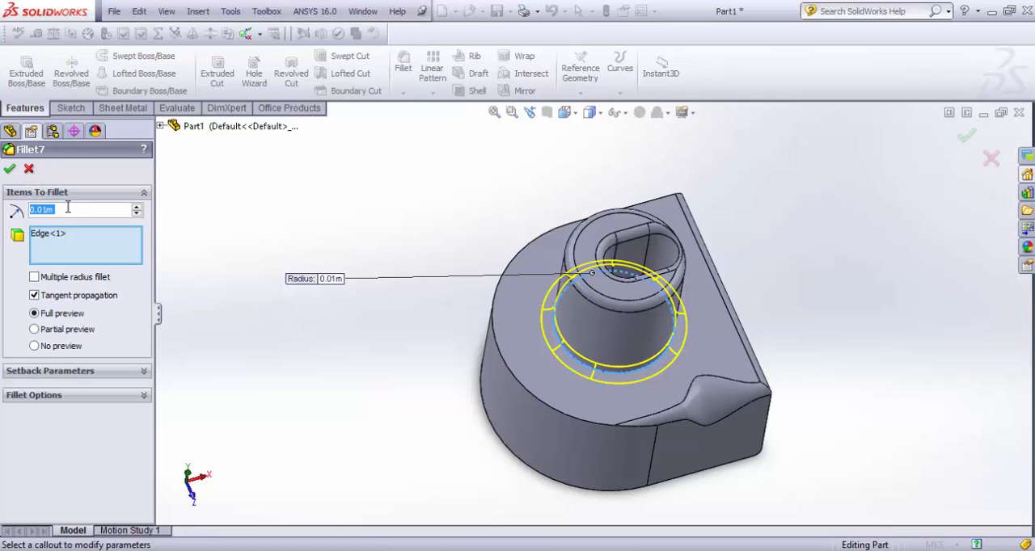
click(9, 169)
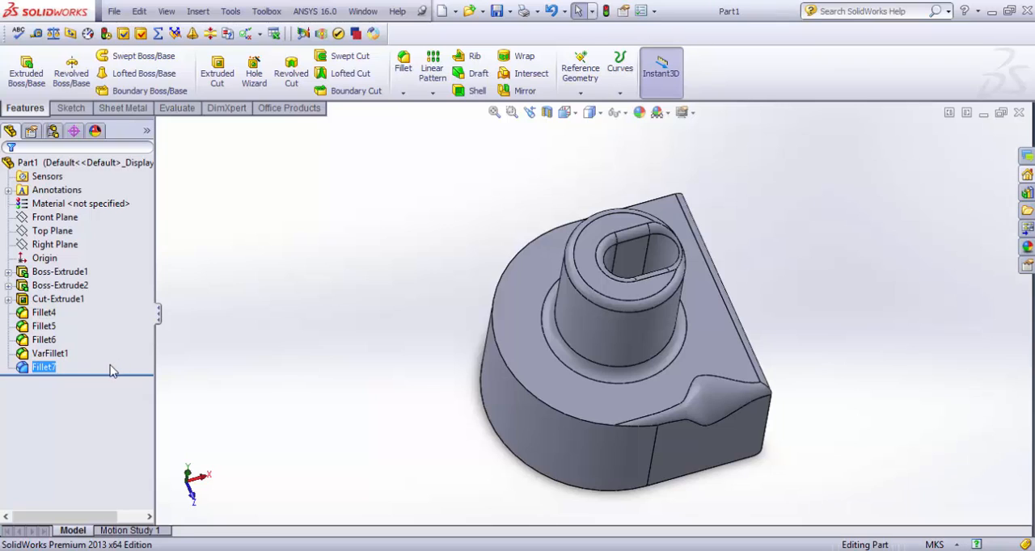
Step: Suppress all fillet features from Fillet4 to Fillet7, including VarFillet1
drag(100, 368, 26, 319)
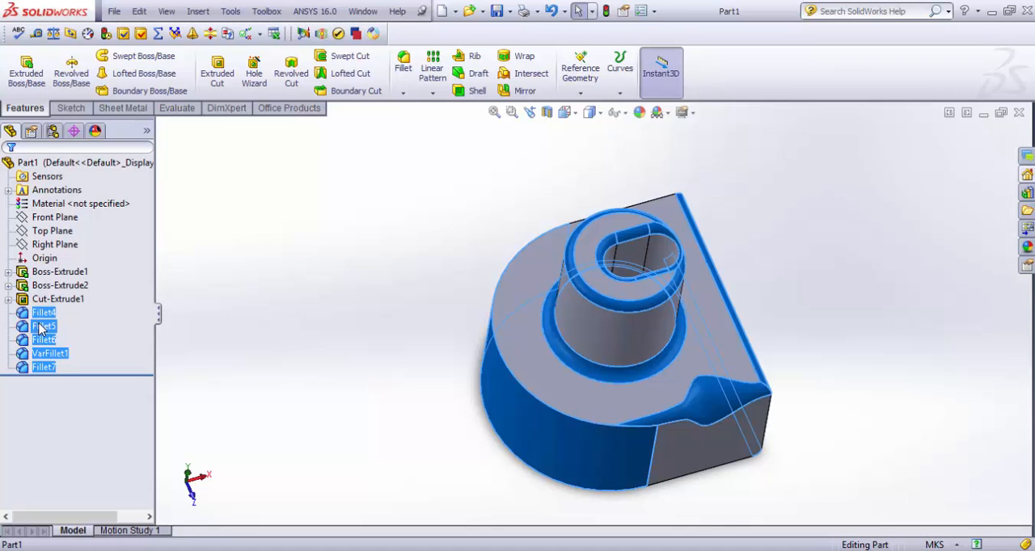
right_click(39, 327)
click(52, 301)
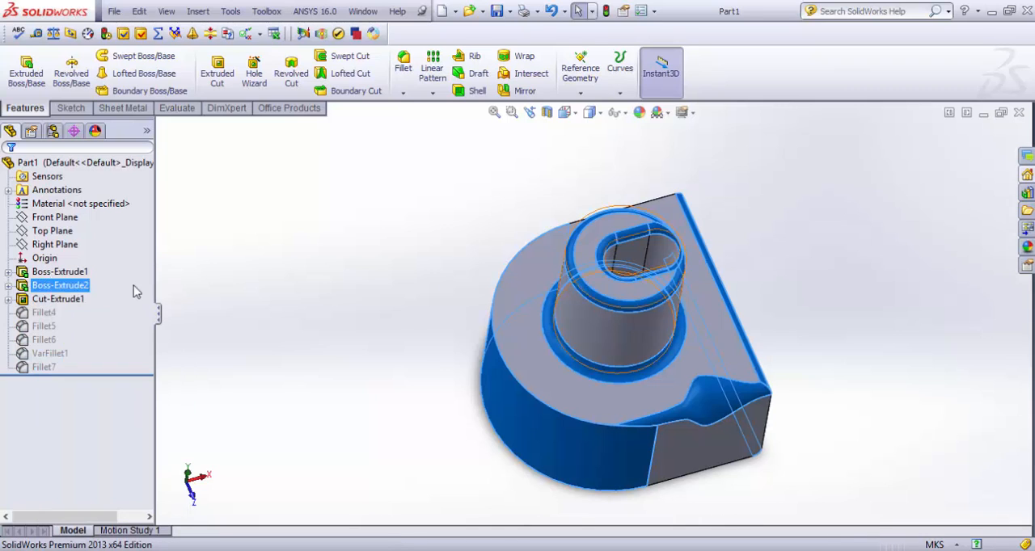
Step: Start an angle distance chamfer on a vertical corner edge of the block
click(402, 94)
click(416, 124)
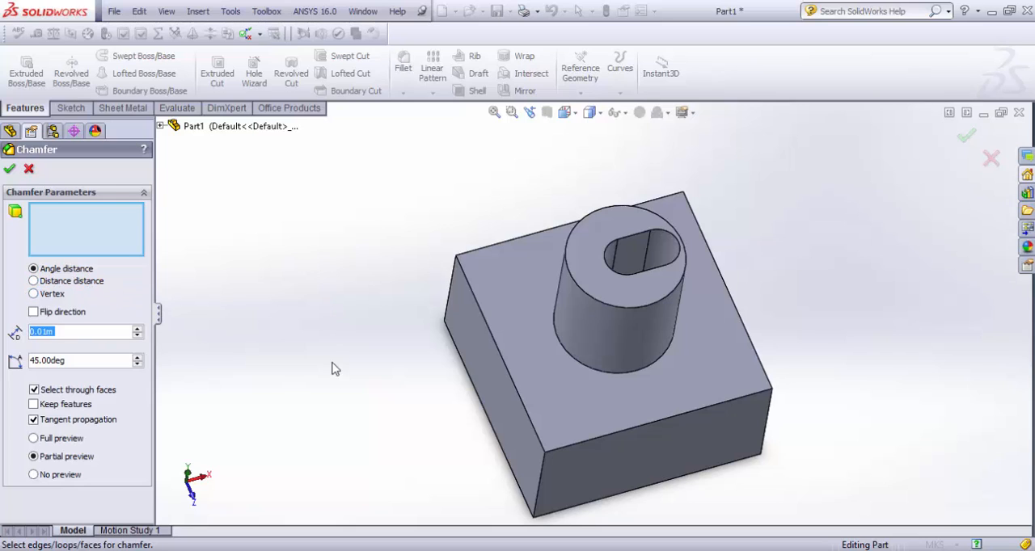
scroll(340, 353, up, 3)
middle_drag(425, 359, 534, 343)
scroll(545, 334, down, 5)
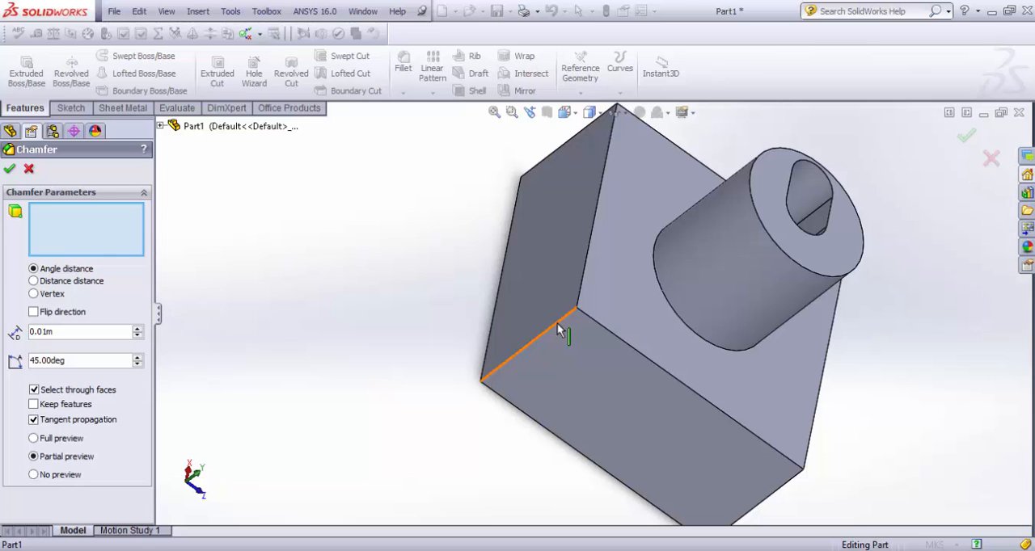
click(558, 329)
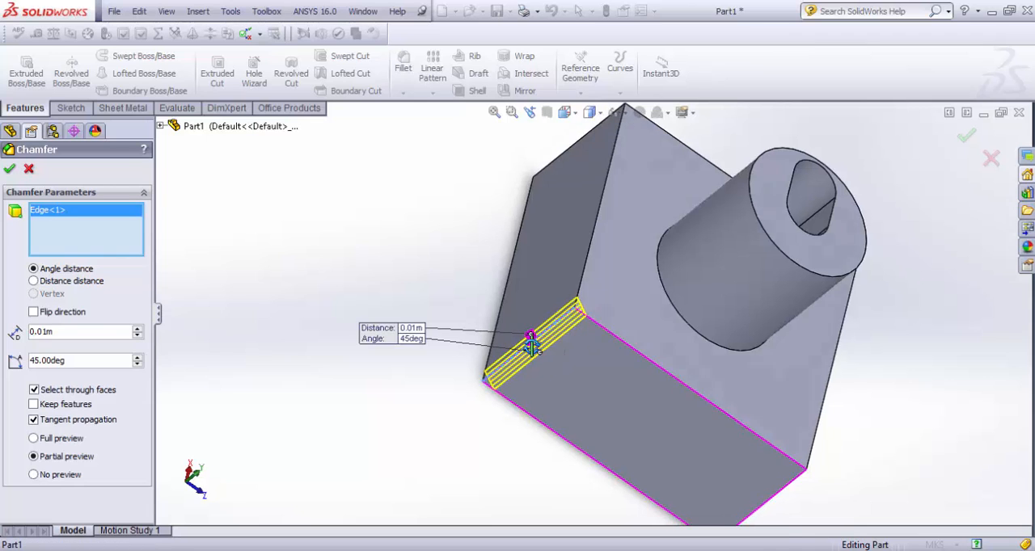
Step: Set the corner chamfer's distance to 0.03 m
middle_drag(531, 346, 491, 351)
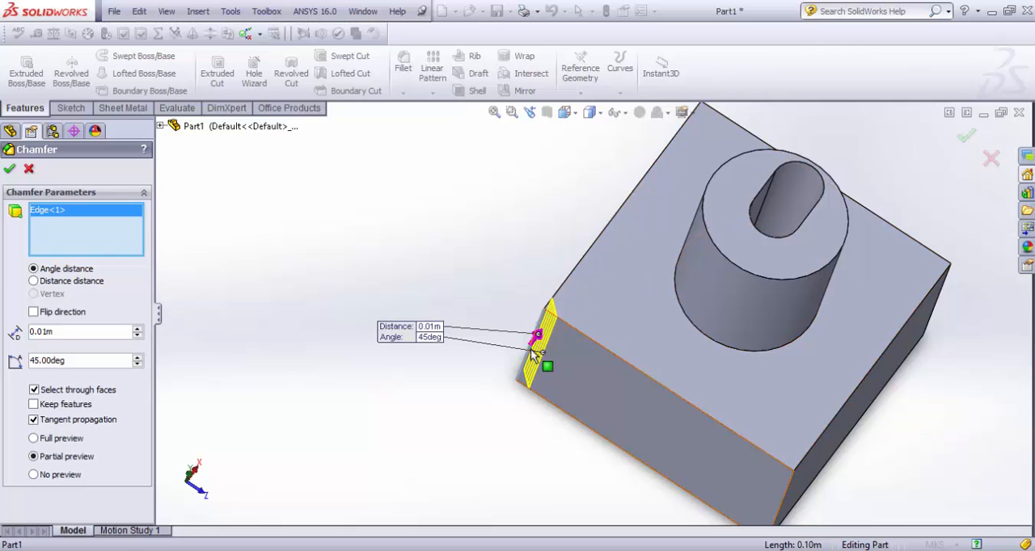
middle_drag(412, 293, 380, 348)
click(139, 329)
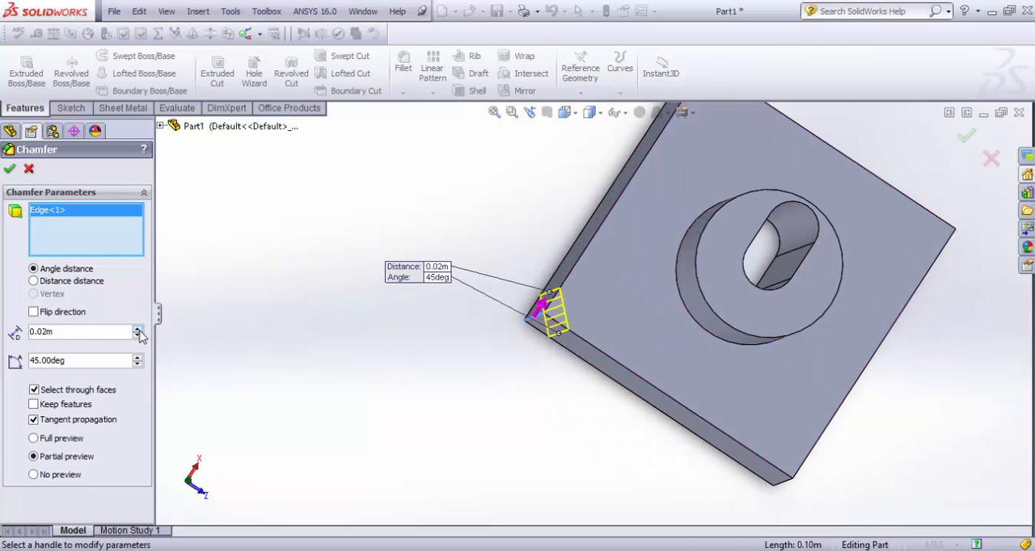
click(138, 329)
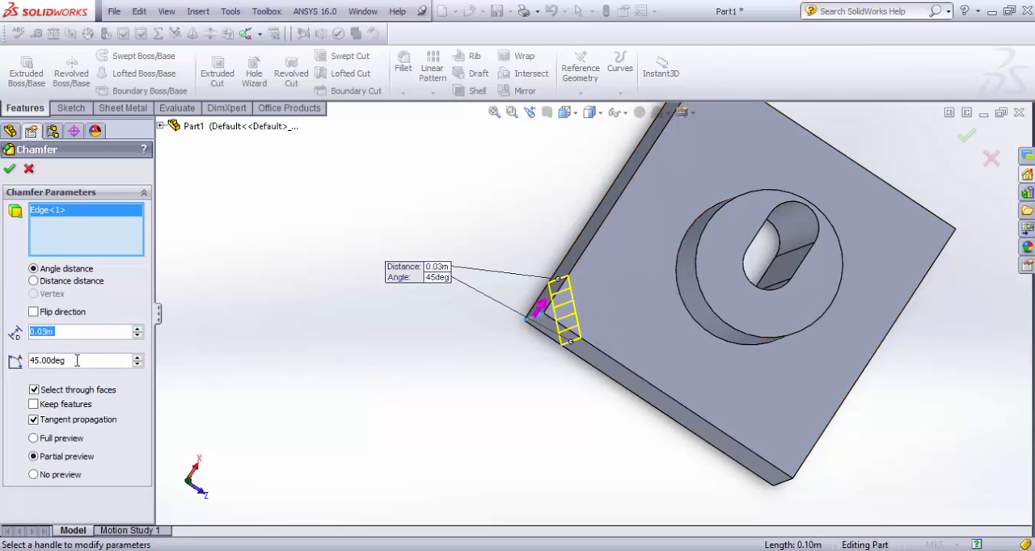
Step: Set the corner chamfer's angle to 60 degrees and apply the chamfer
drag(77, 361, 2, 360)
text(60)
key(Return)
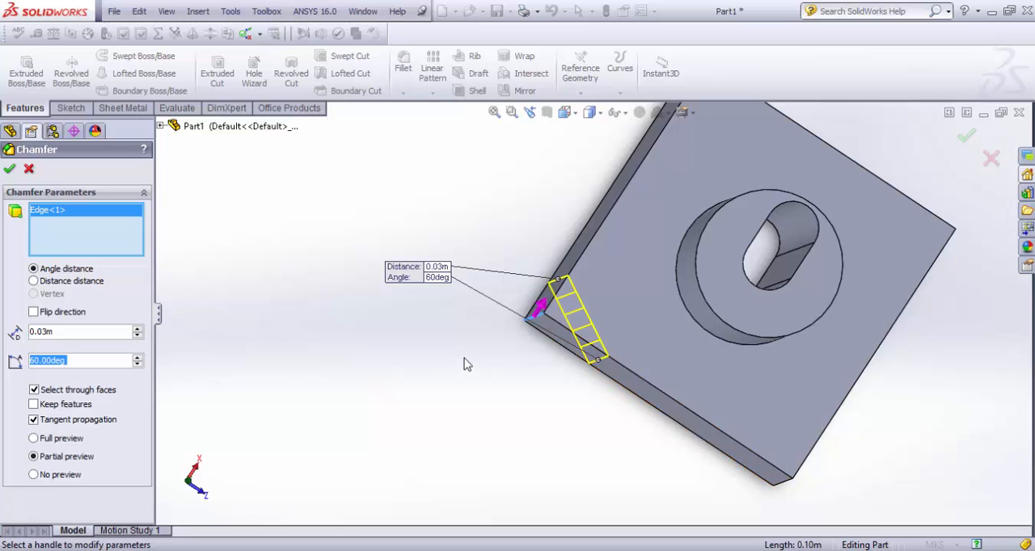
click(9, 168)
Step: Start a distance distance chamfer on another vertical corner edge of the block
middle_drag(465, 380, 335, 307)
click(403, 93)
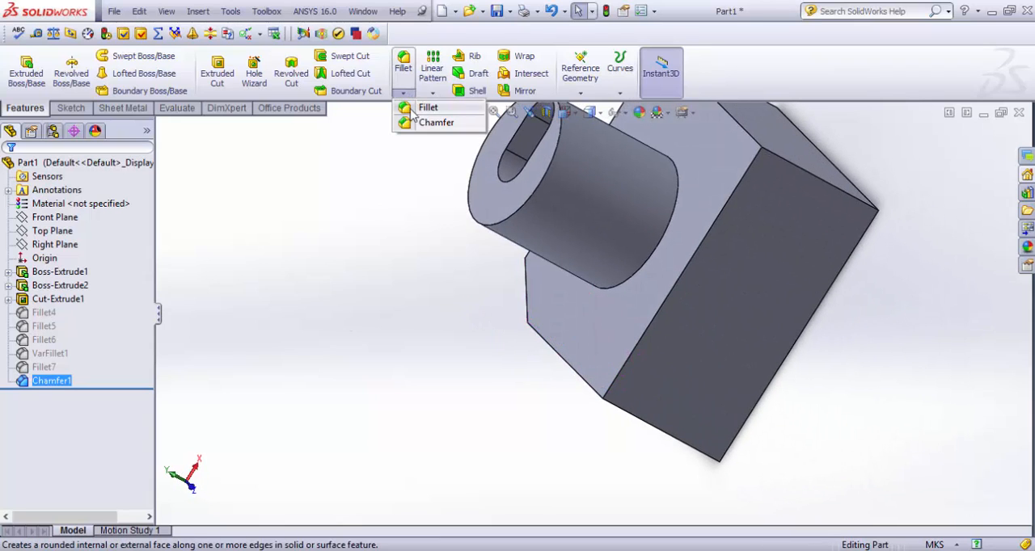
click(424, 122)
click(71, 283)
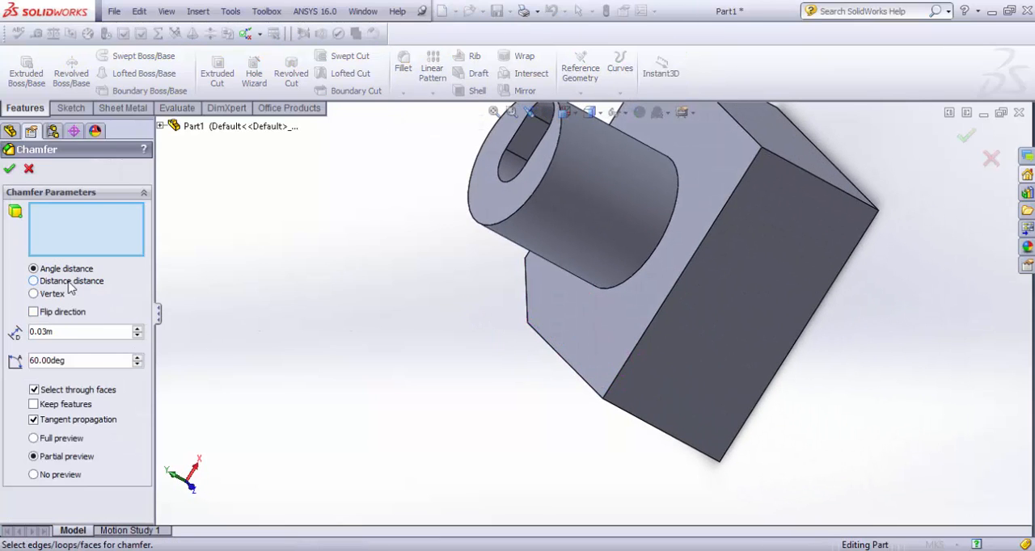
middle_drag(334, 409, 463, 372)
scroll(465, 372, down, 3)
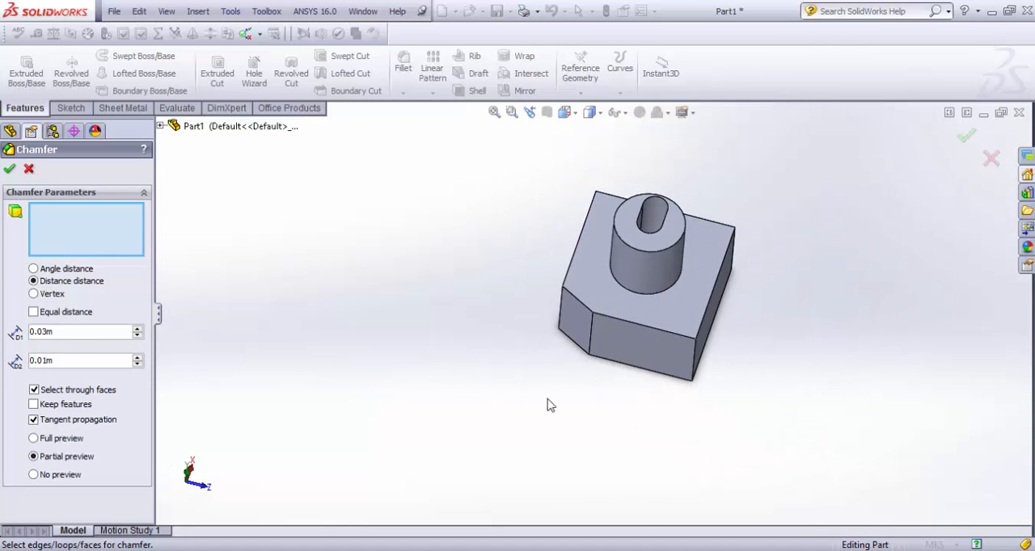
middle_drag(549, 405, 605, 369)
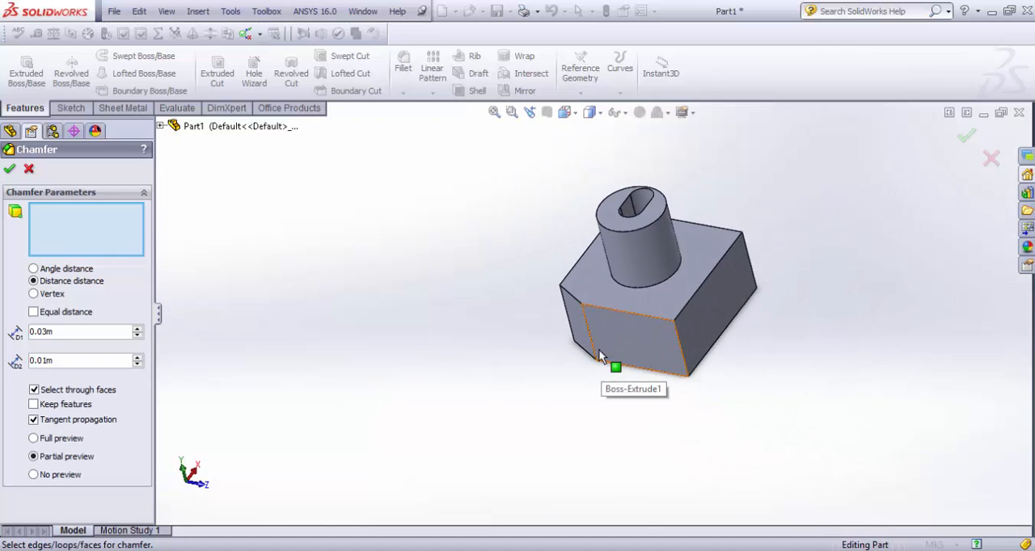
middle_drag(795, 319, 731, 404)
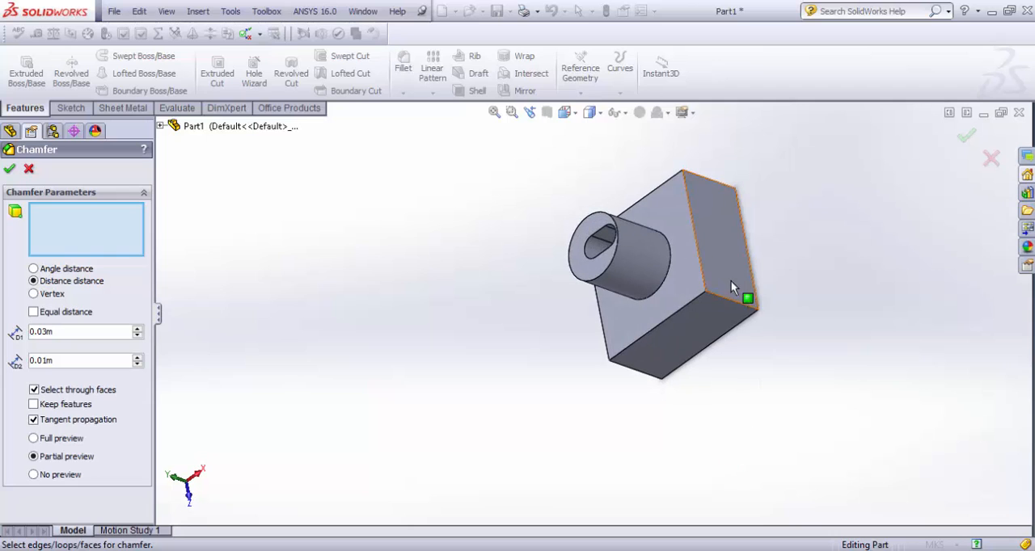
click(719, 298)
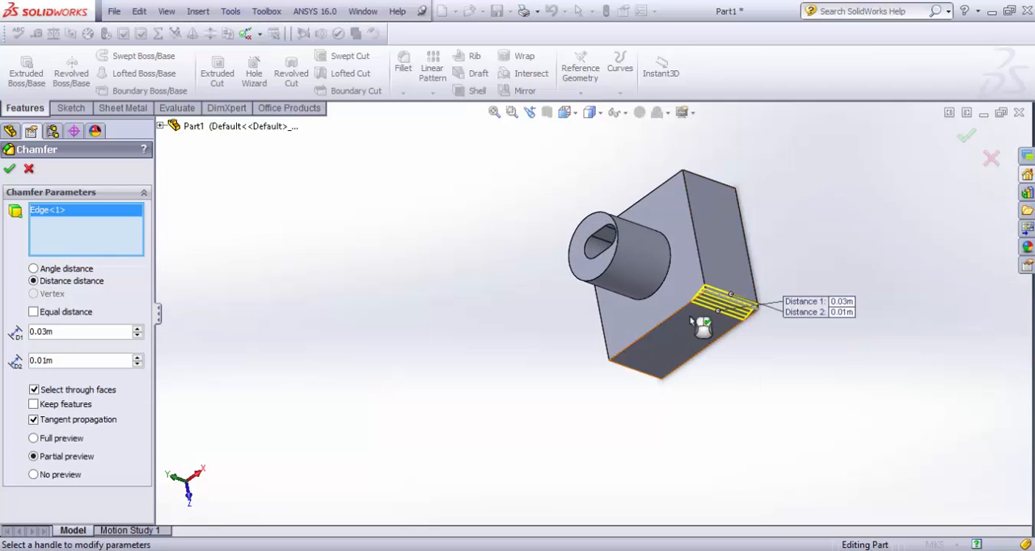
scroll(755, 291, down, 2)
scroll(754, 284, down, 5)
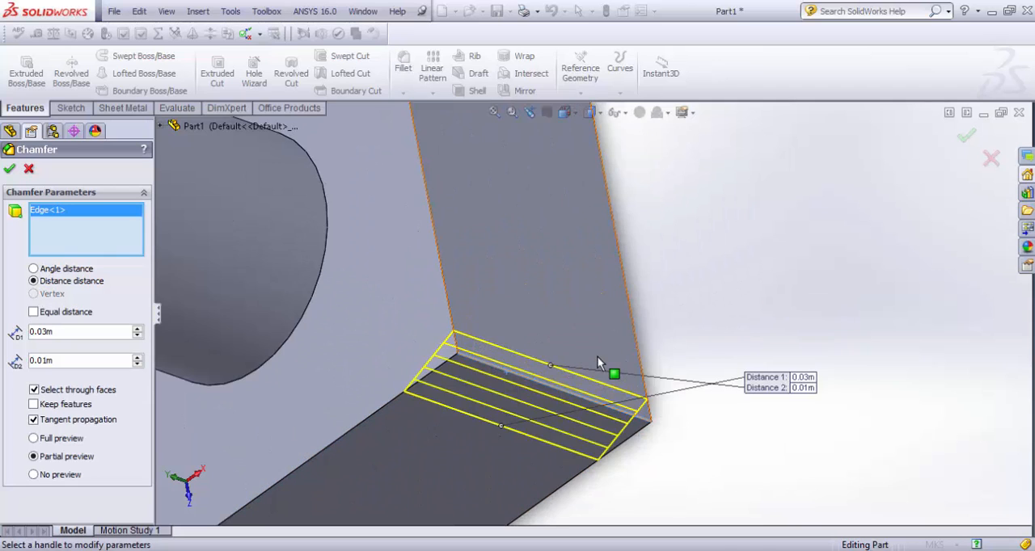
middle_drag(598, 361, 655, 369)
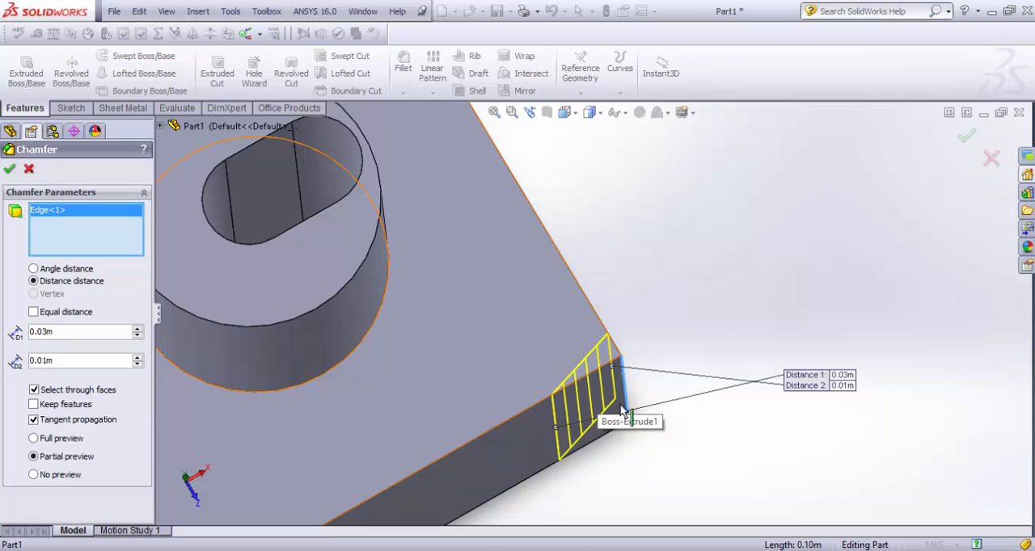
Step: Set the chamfer's Distance 2 to 0.05 m and Distance 1 to 0.02 m, and apply it
click(137, 360)
click(138, 360)
click(137, 361)
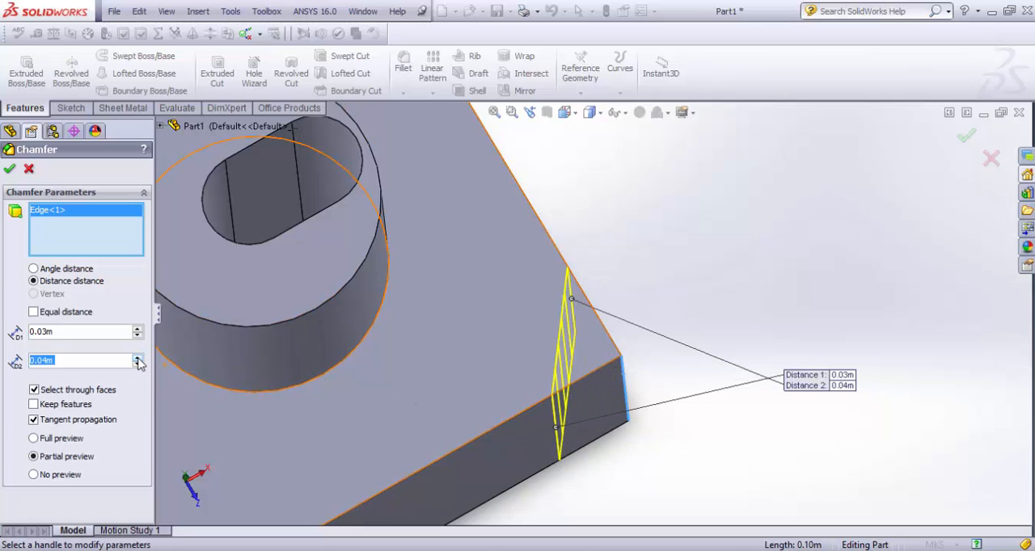
click(137, 361)
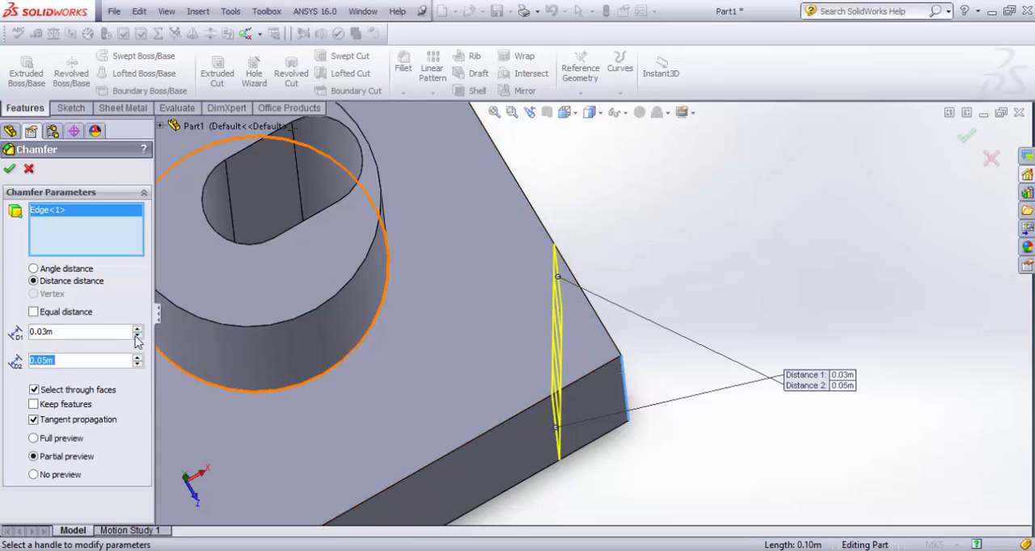
click(138, 336)
click(138, 336)
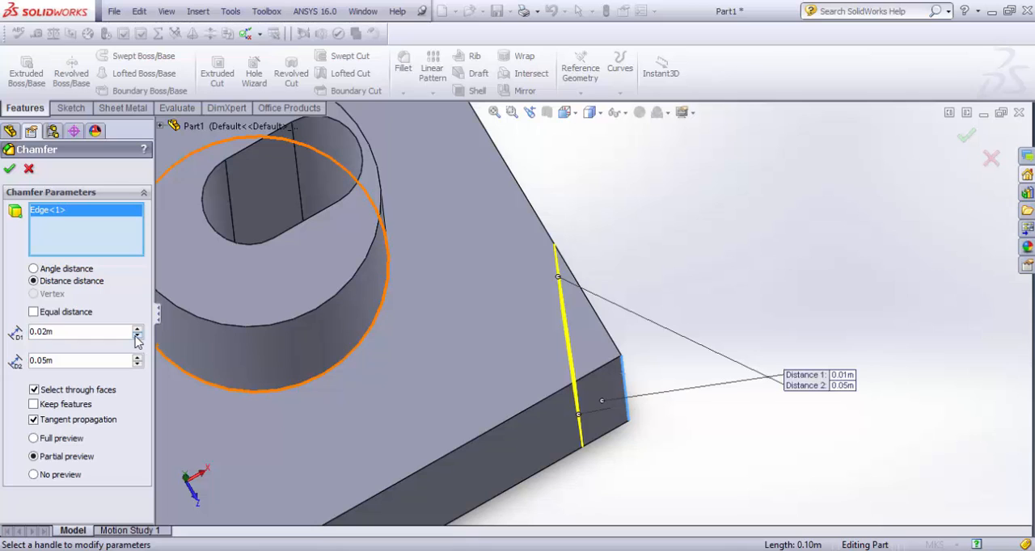
click(137, 328)
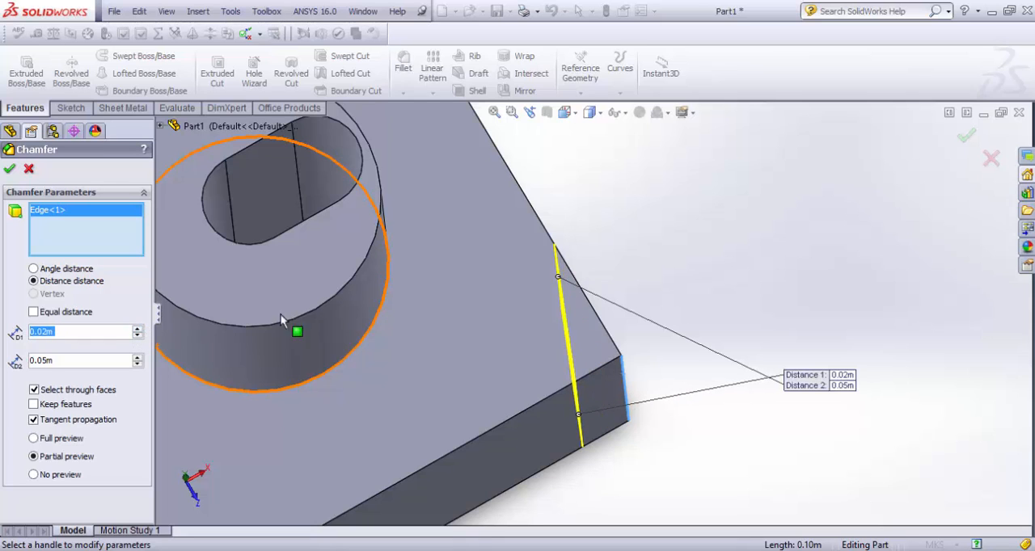
click(9, 168)
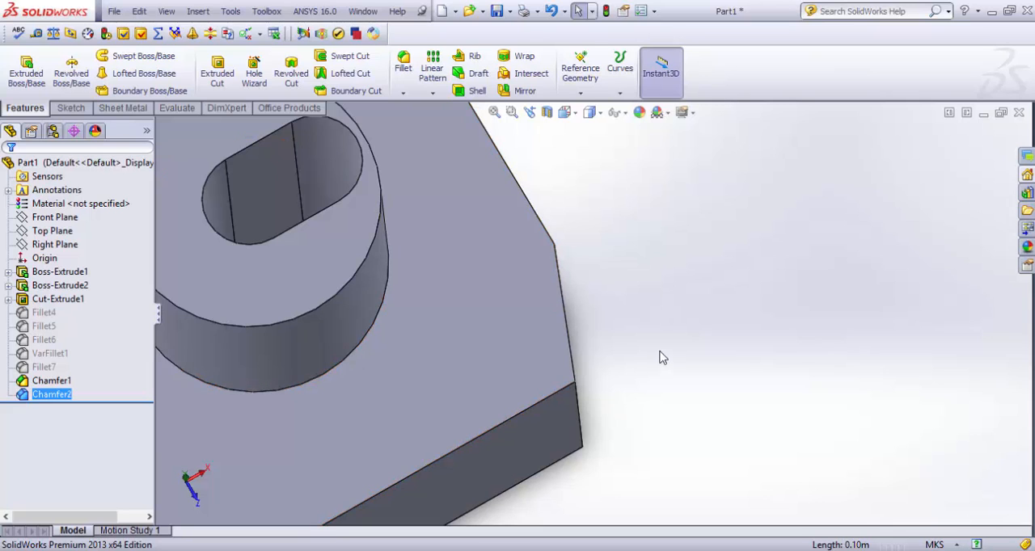
Step: Examine the distance distance chamfer by selecting its two vertical boundary edges in turn
scroll(631, 364, down, 4)
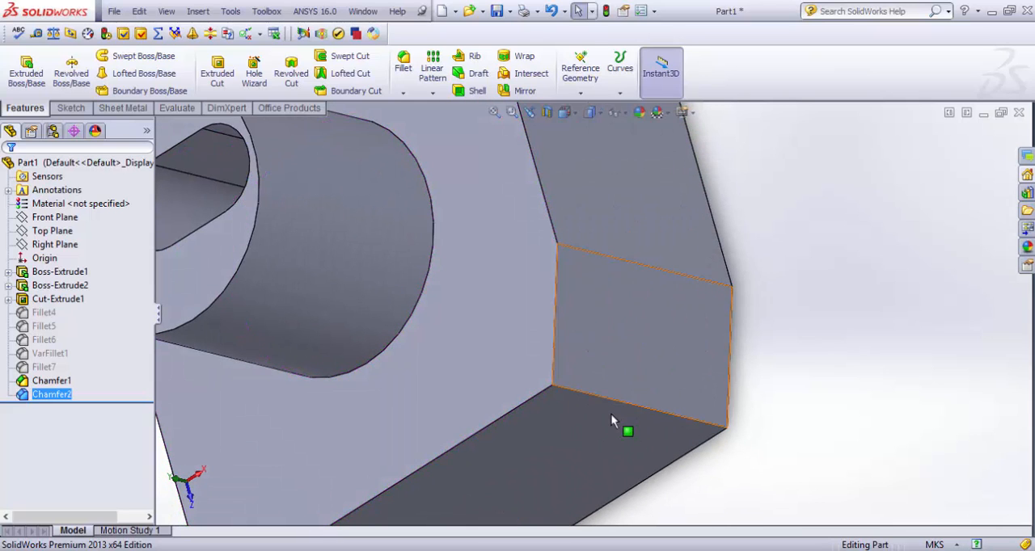
middle_drag(705, 367, 677, 405)
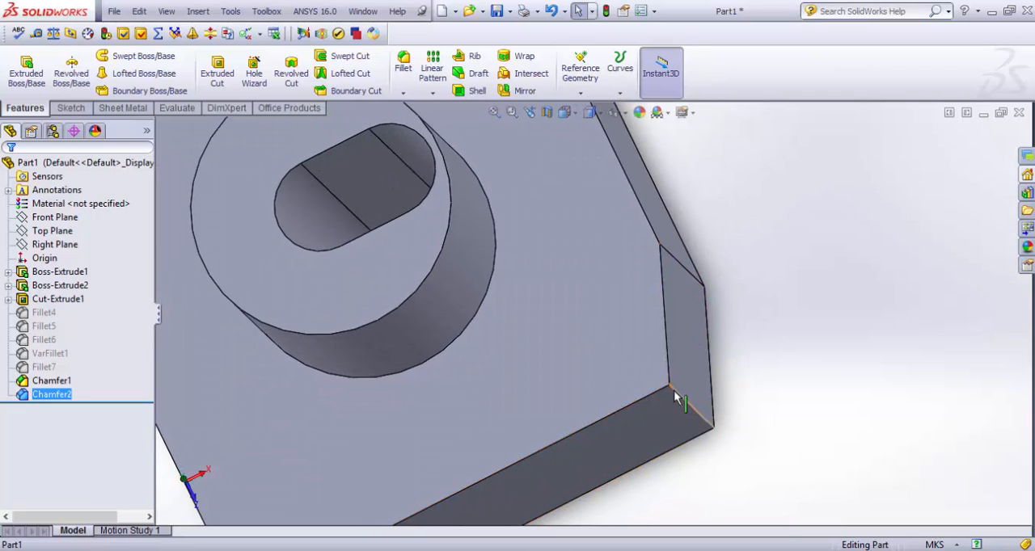
click(677, 398)
click(673, 261)
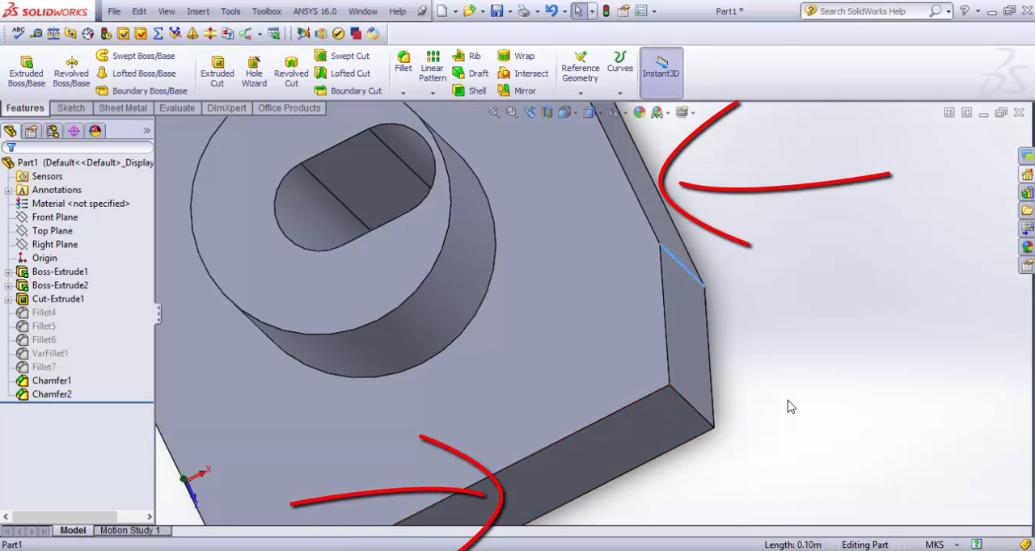
Step: Start a vertex chamfer on an unchamfered top corner of the block, with the previously selected edge removed from the selection
middle_drag(789, 407, 419, 167)
click(402, 93)
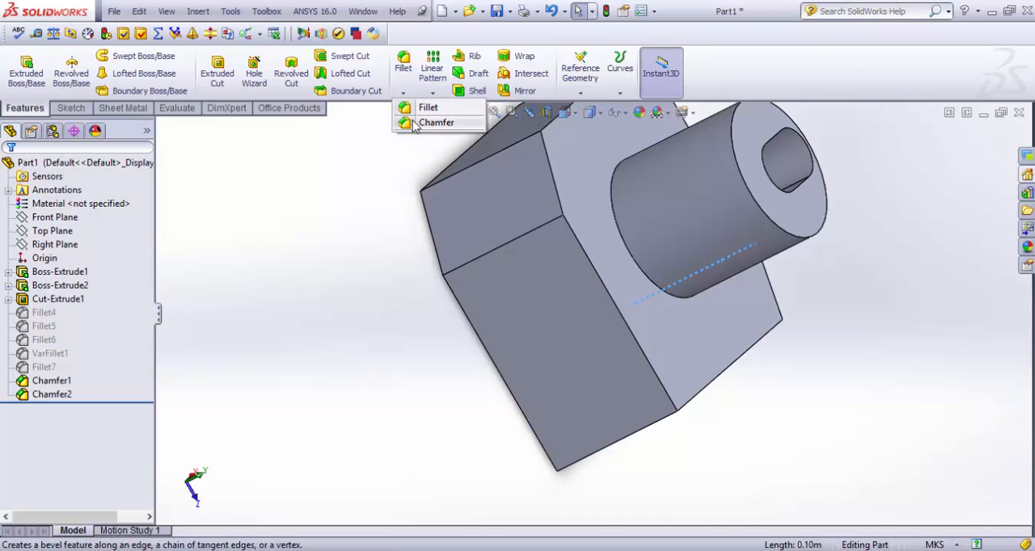
click(420, 122)
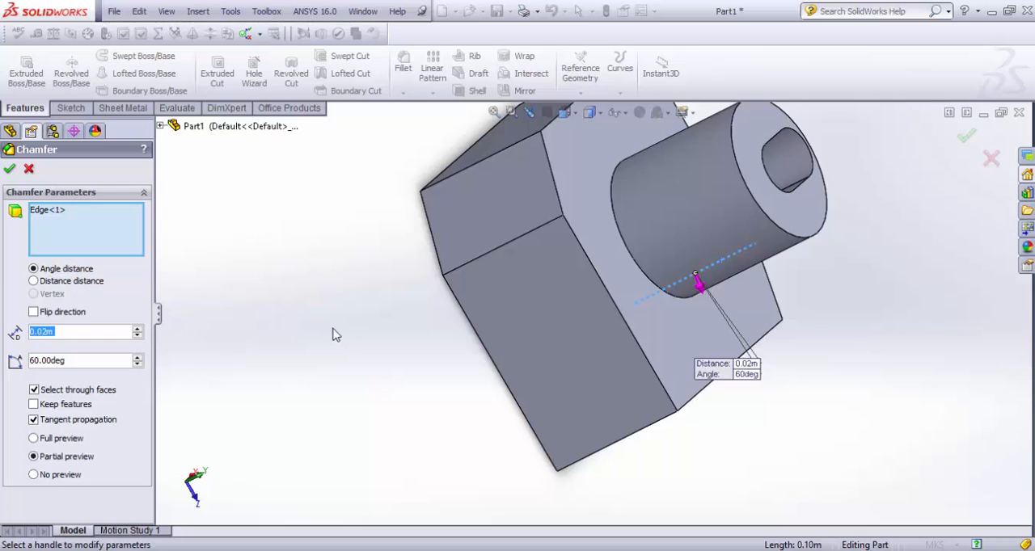
middle_drag(336, 335, 242, 333)
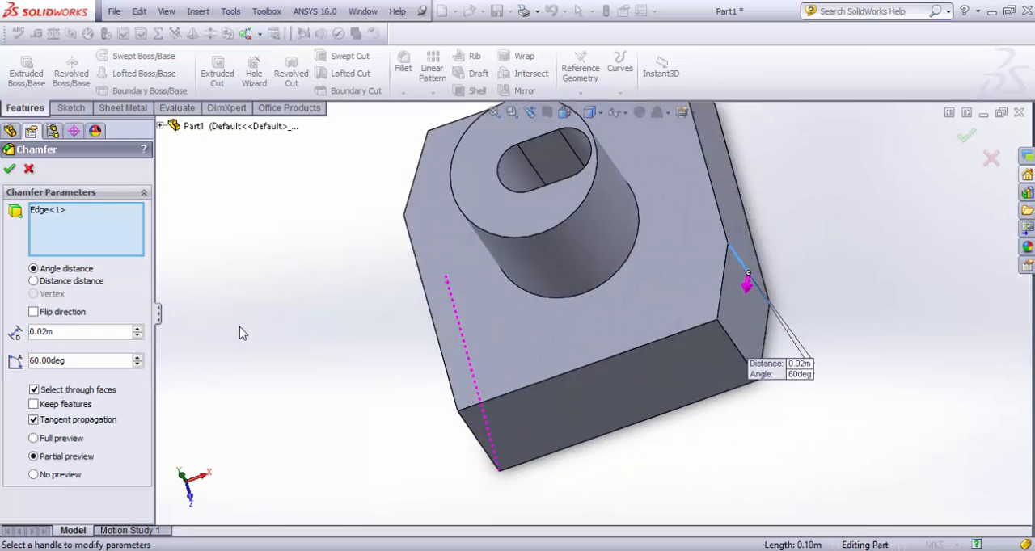
click(742, 264)
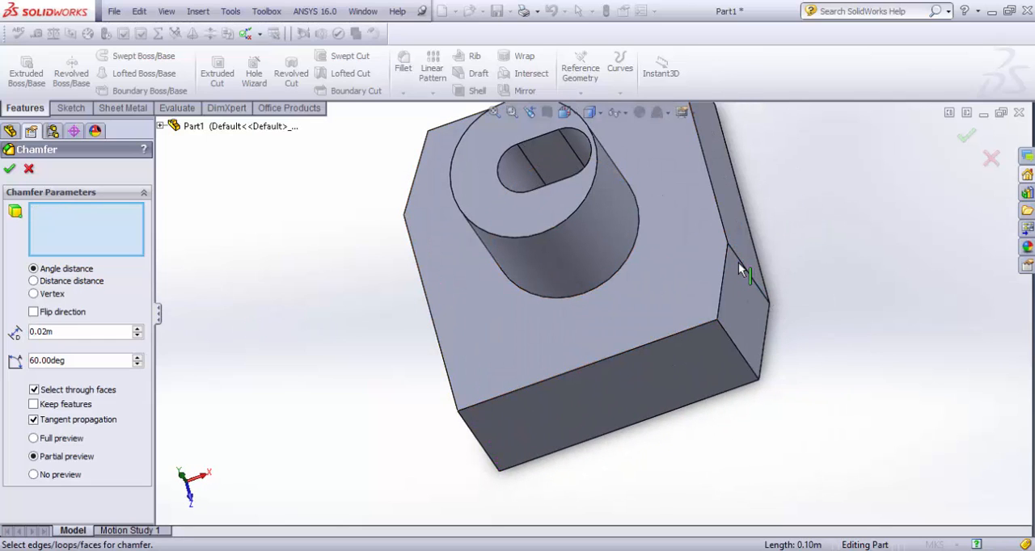
click(34, 294)
middle_drag(250, 342, 303, 317)
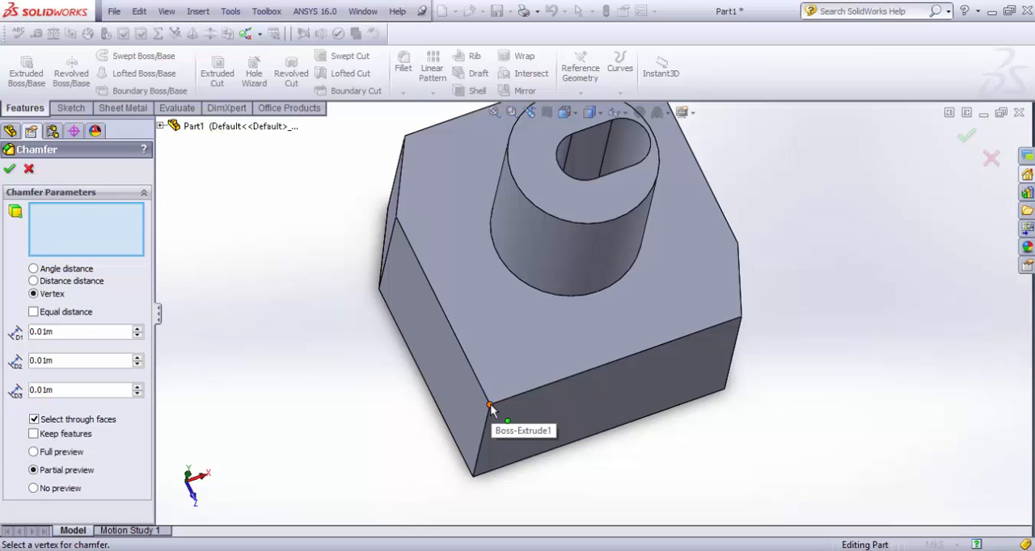
click(490, 406)
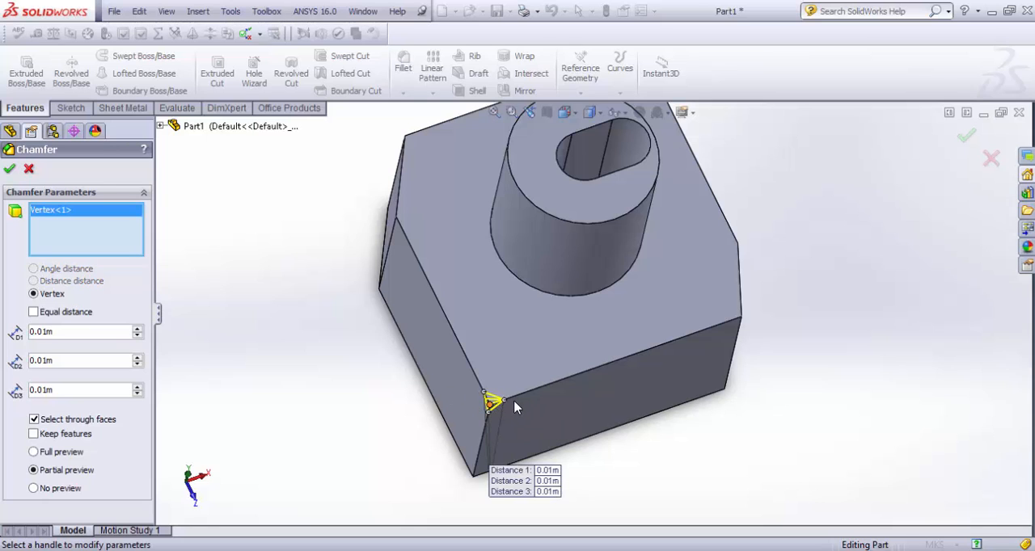
Step: Try an equal distance of 0.03 m for the vertex chamfer, and return to separate distances
scroll(550, 374, down, 5)
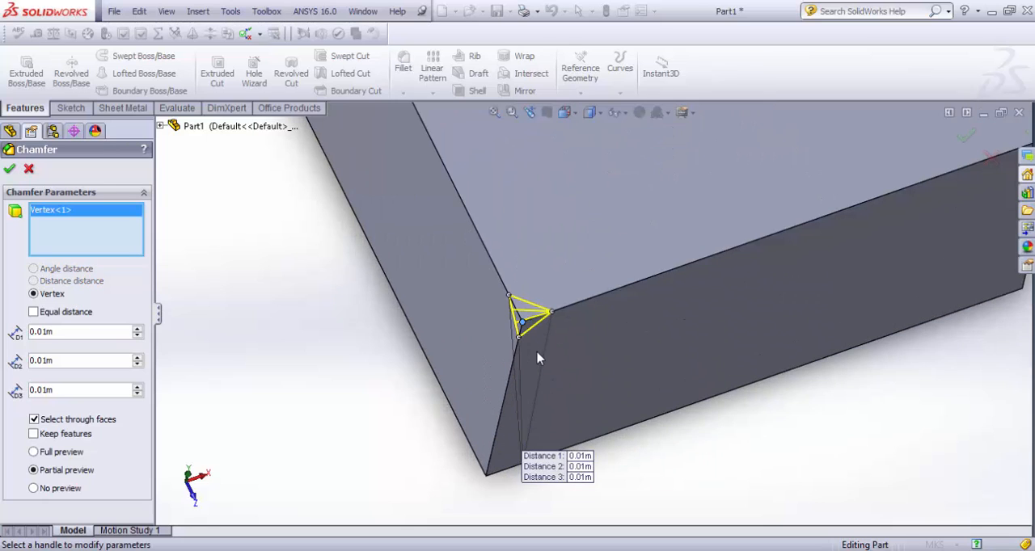
mouse_move(527, 343)
middle_down()
mouse_move(503, 347)
mouse_move(493, 383)
mouse_move(507, 342)
middle_up()
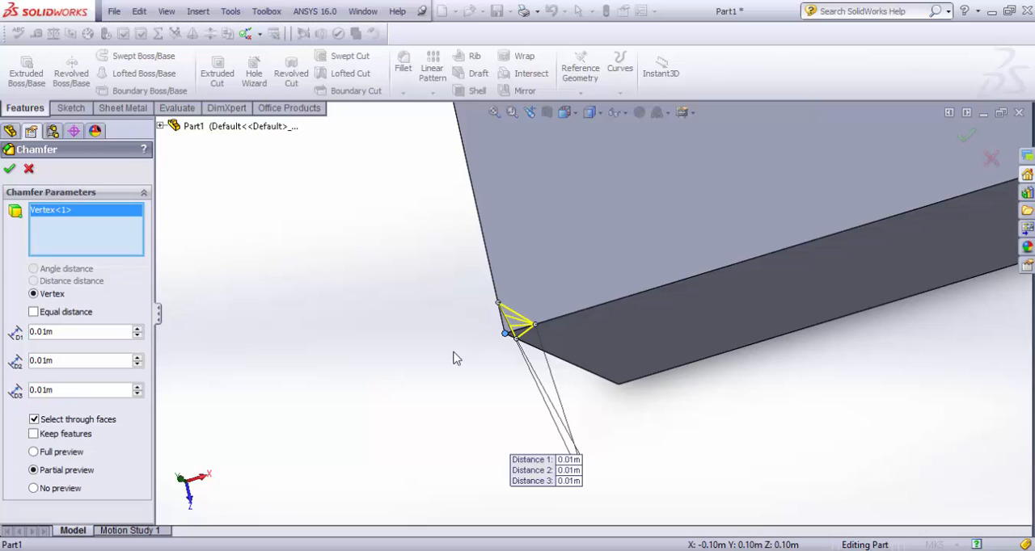
middle_drag(453, 358, 522, 320)
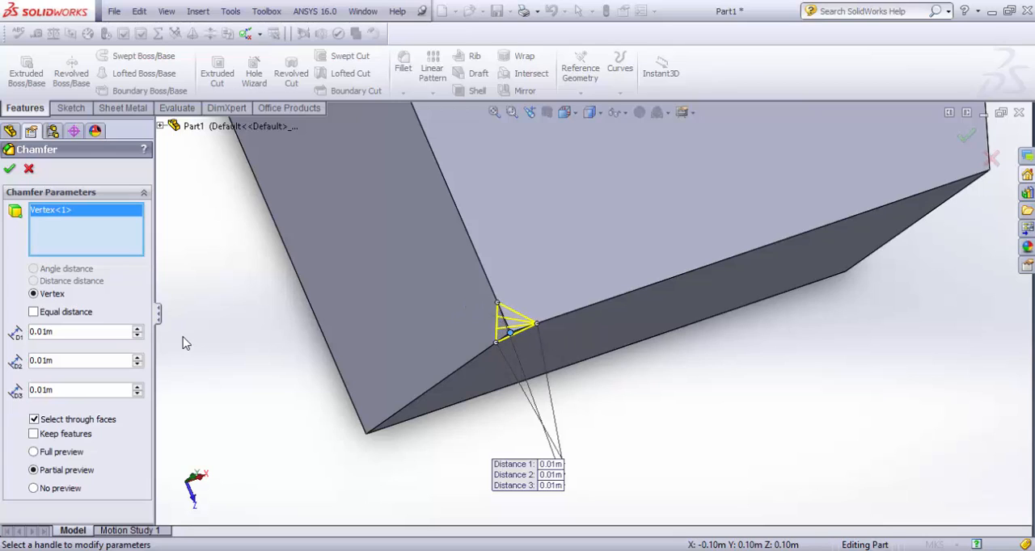
middle_drag(426, 320, 506, 315)
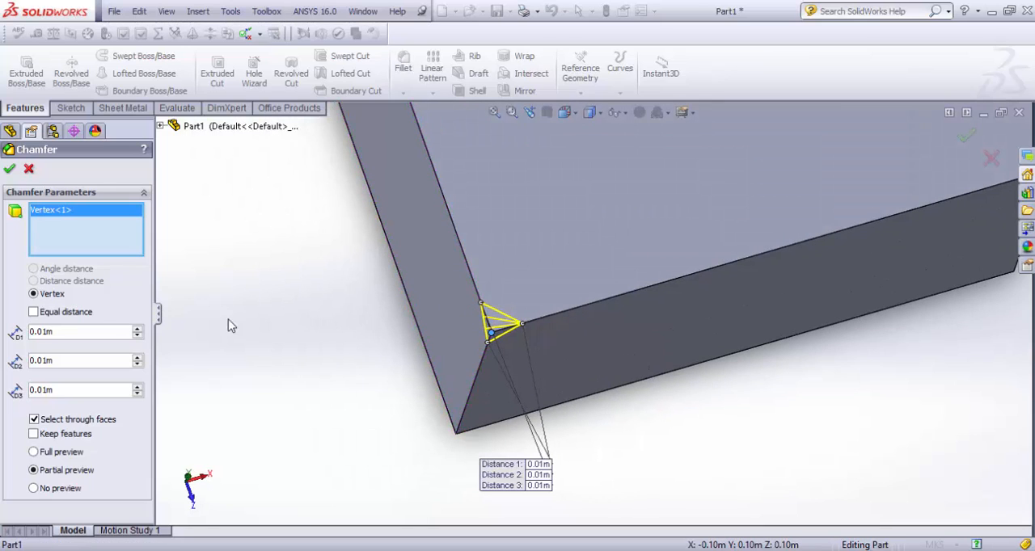
click(35, 313)
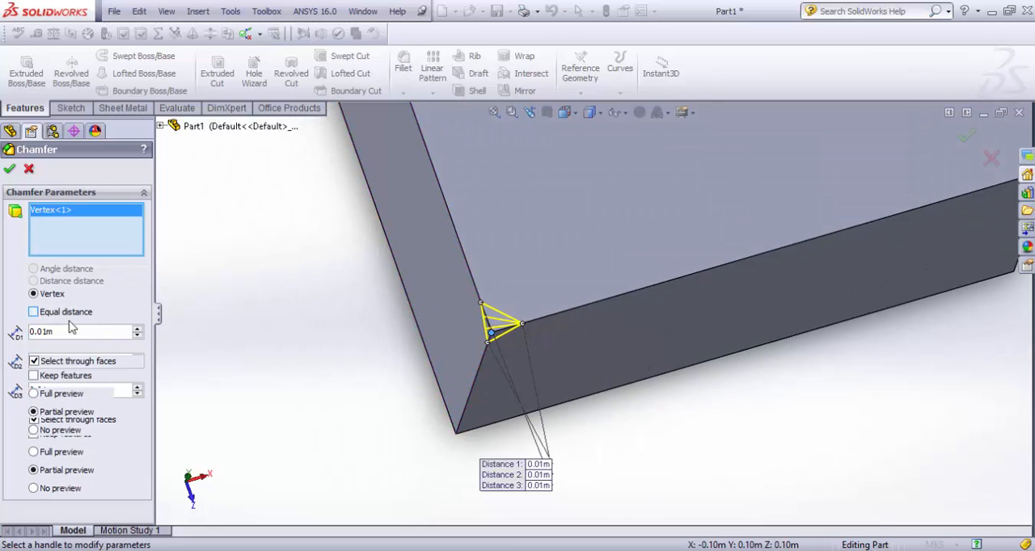
click(137, 330)
click(138, 330)
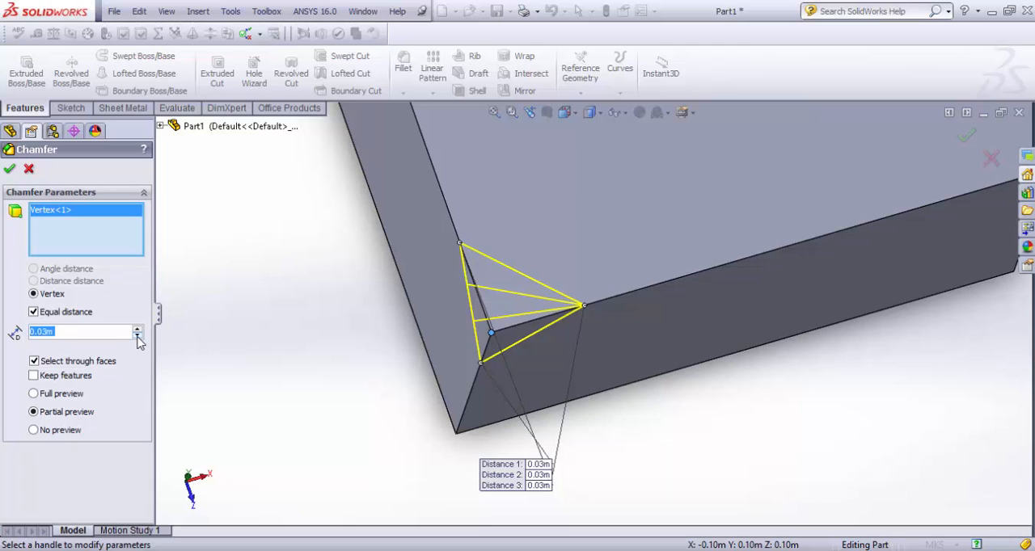
click(33, 312)
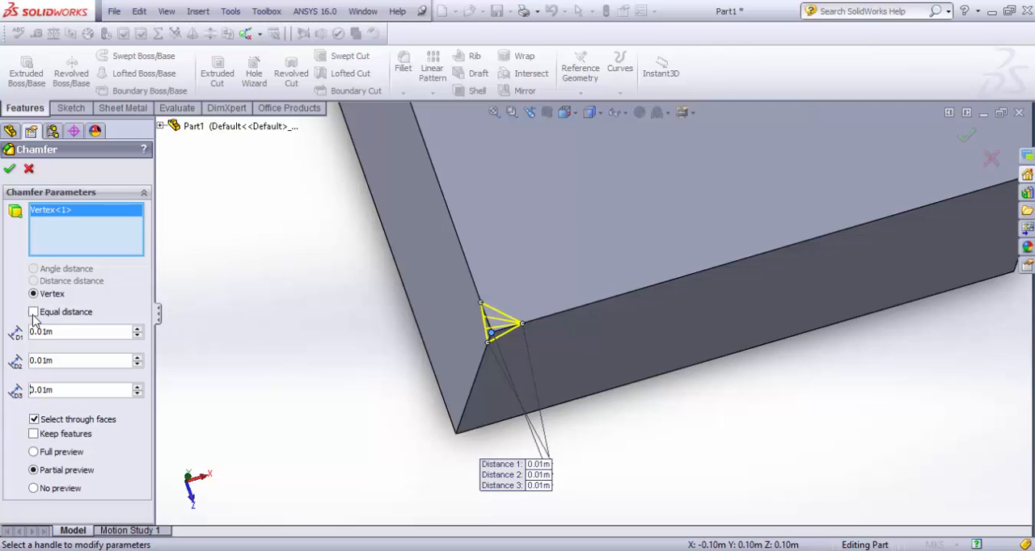
Step: Set the vertex chamfer's three distances to 0.03 m, 0.05 m and 0.04 m, and apply it
click(138, 329)
click(138, 329)
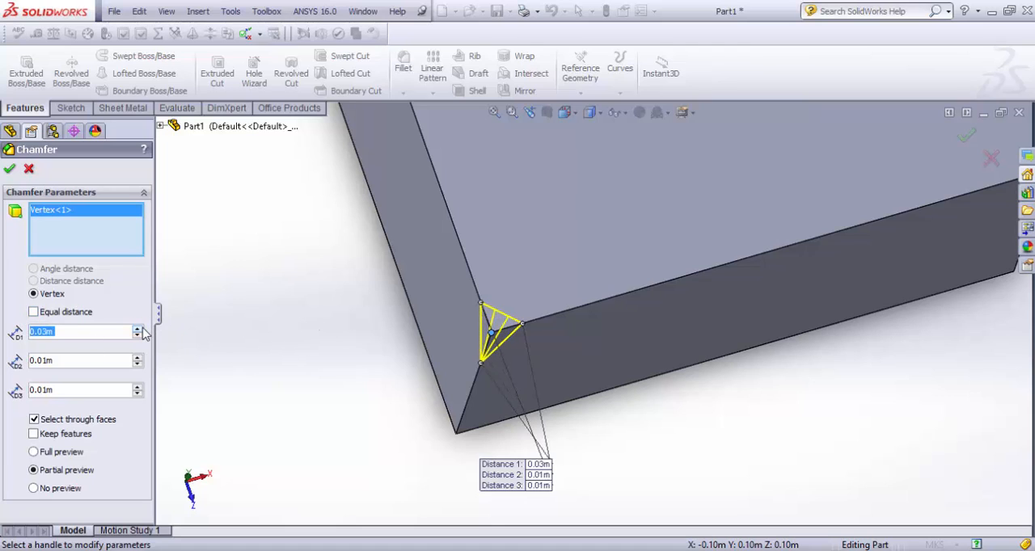
double_click(96, 365)
text(.0)
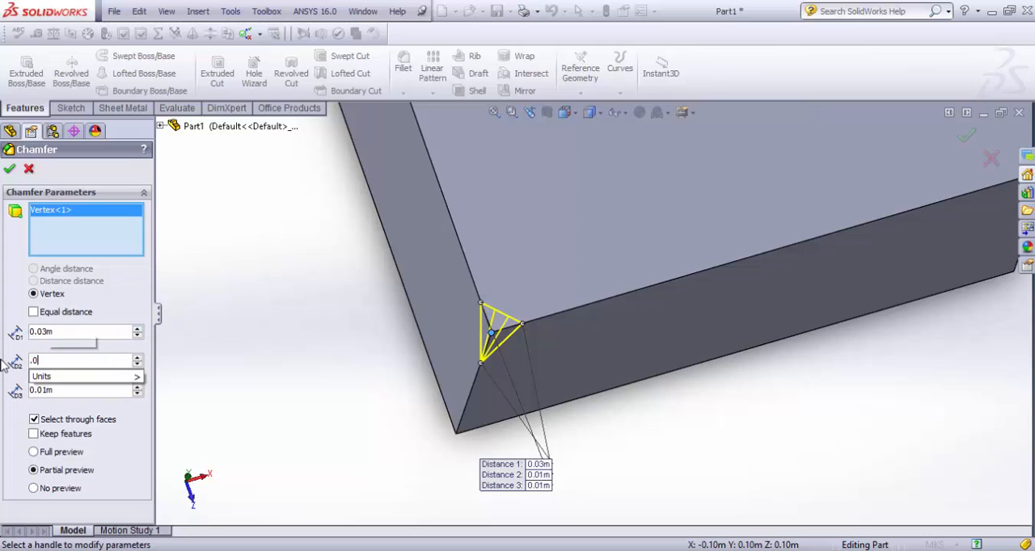
text(5)
key(Return)
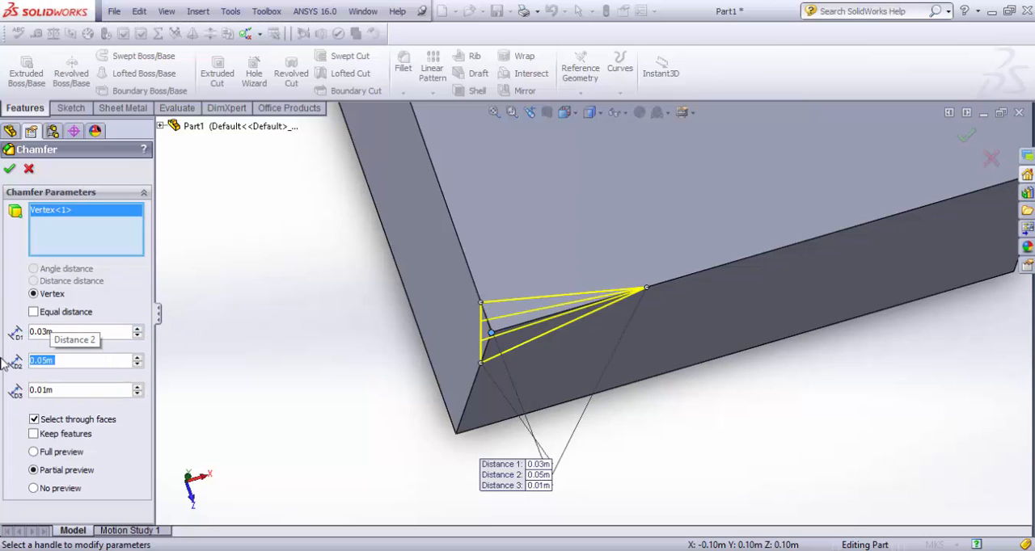
double_click(62, 390)
text(.04)
key(Return)
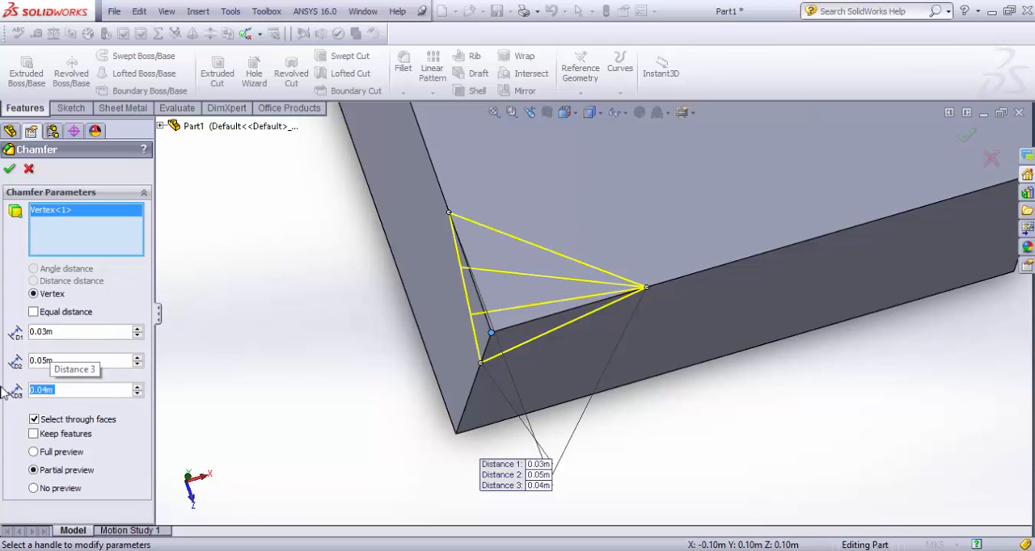
click(14, 169)
Step: Select the vertex chamfer's triangular face and examine the chamfered block from several angles
middle_drag(340, 283, 296, 301)
scroll(296, 301, up, 3)
middle_drag(381, 298, 360, 267)
click(442, 329)
middle_drag(461, 323, 530, 430)
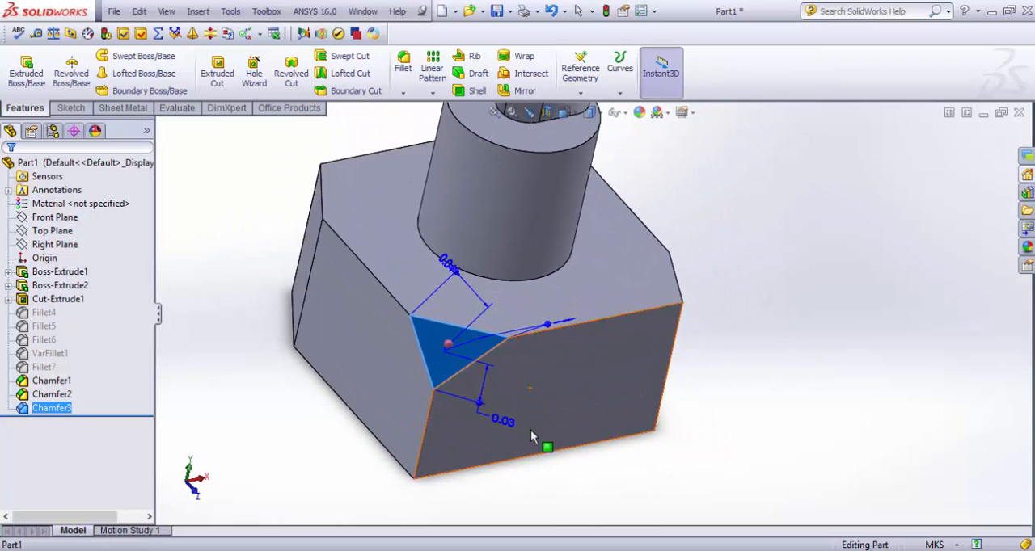
scroll(530, 429, up, 5)
middle_drag(463, 380, 471, 345)
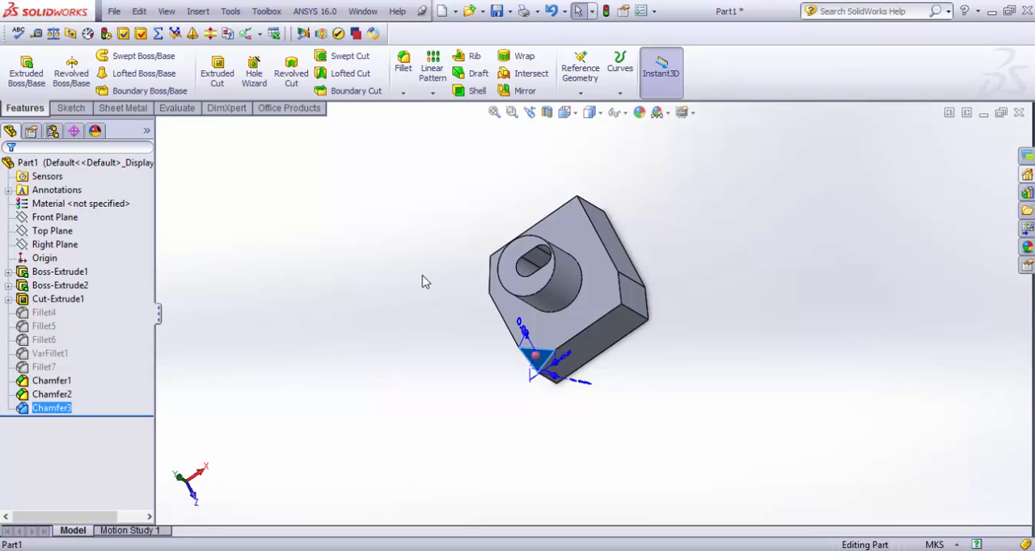
middle_drag(432, 270, 451, 241)
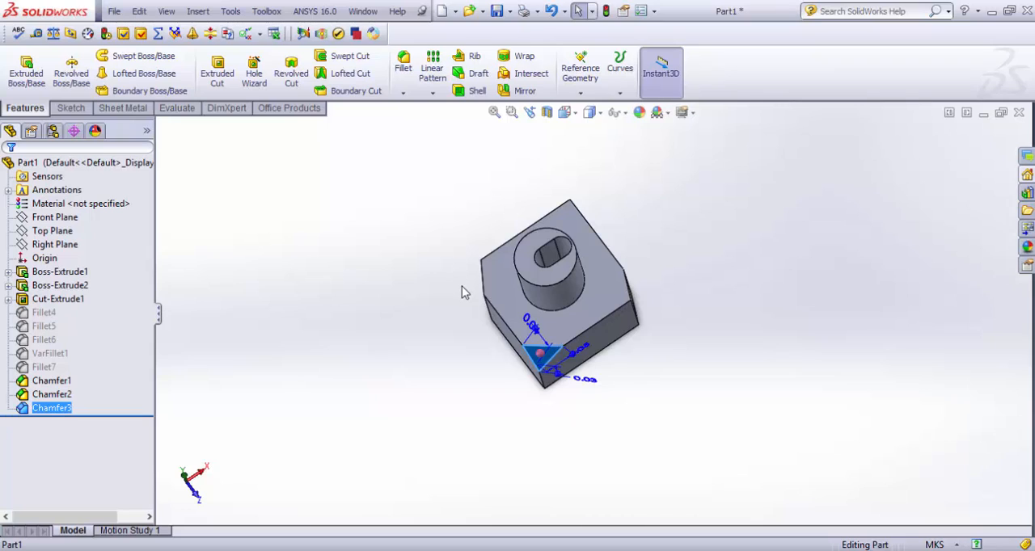